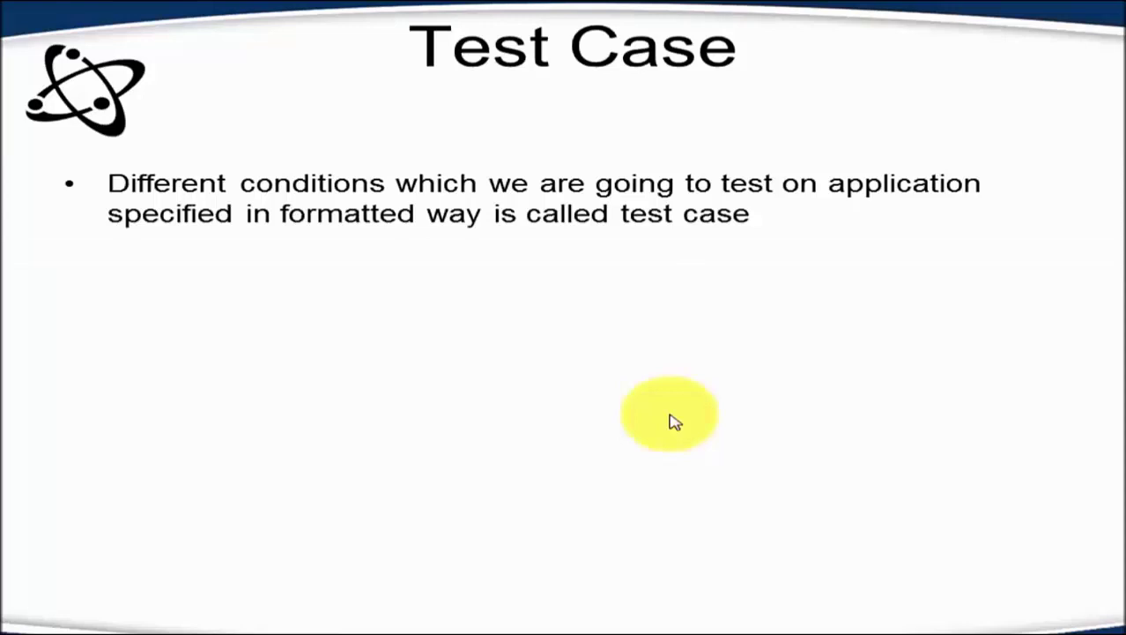
# - Switch to the Testing World shop home page in Chrome, scroll through it, then bring up the Start menu
pyautogui.hotkey('alt', 'Tab')
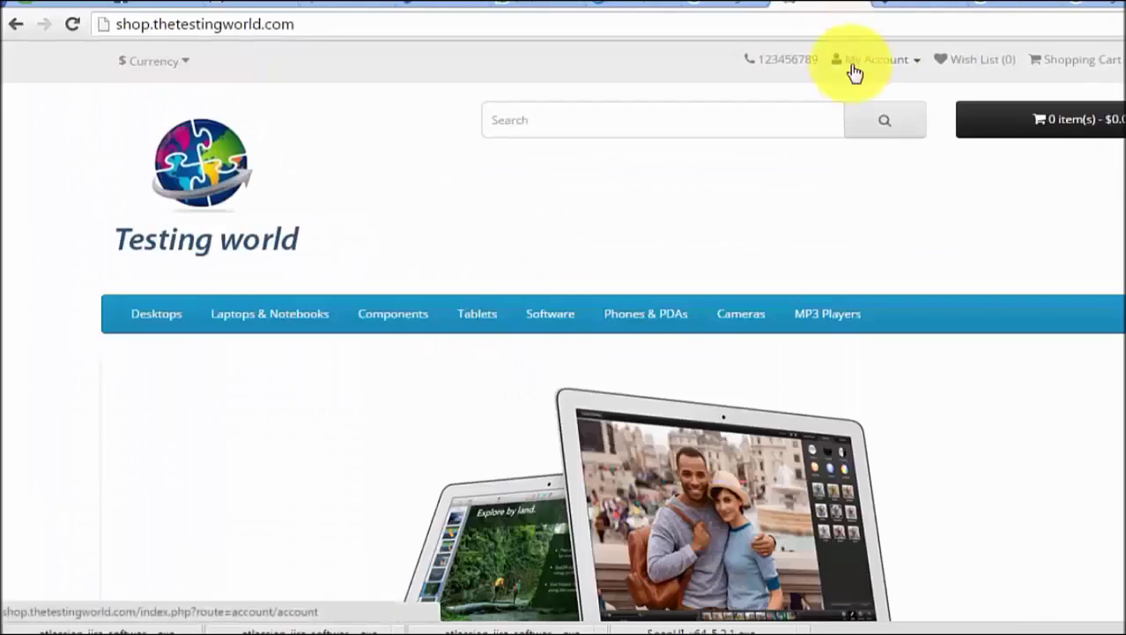
pyautogui.scroll(-1, 664, 95)
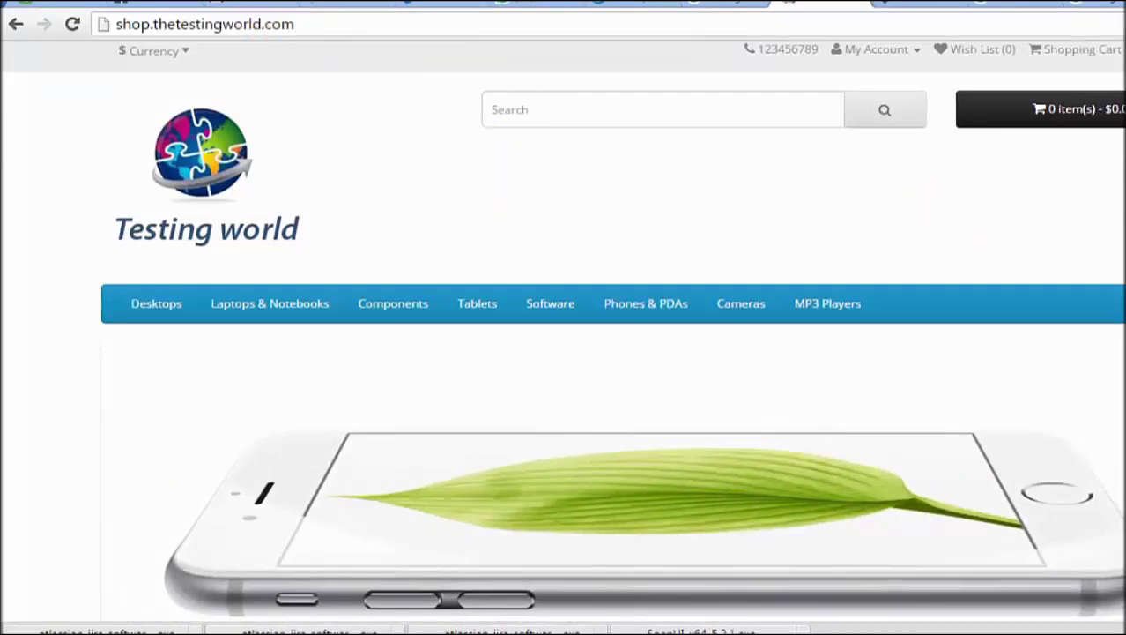
pyautogui.scroll(-3, 564, 353)
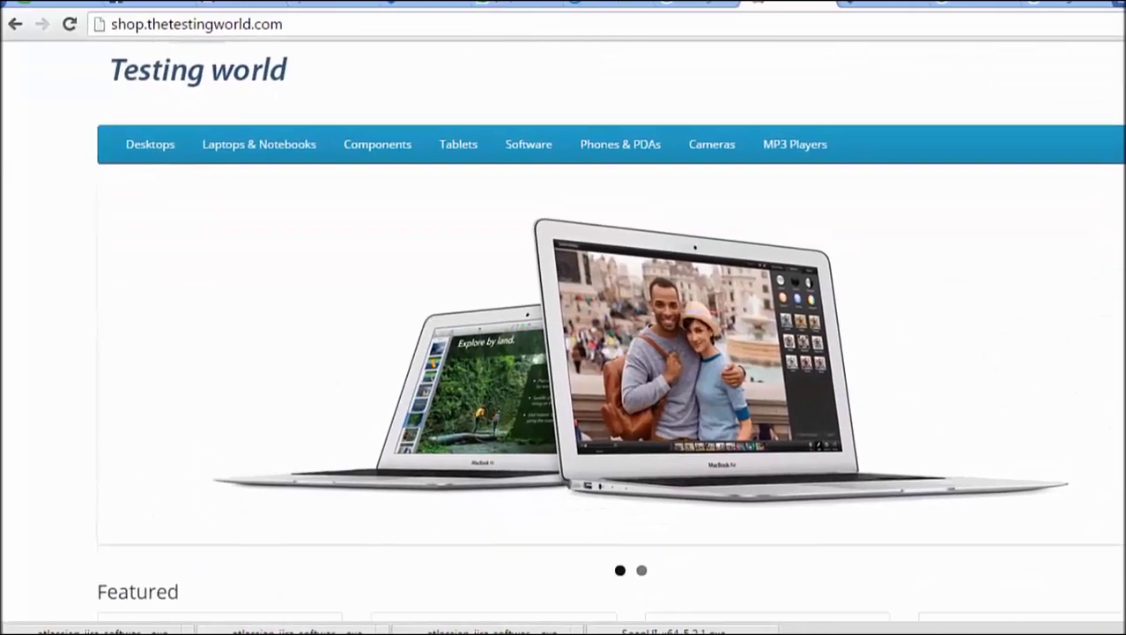
pyautogui.scroll(3, 564, 353)
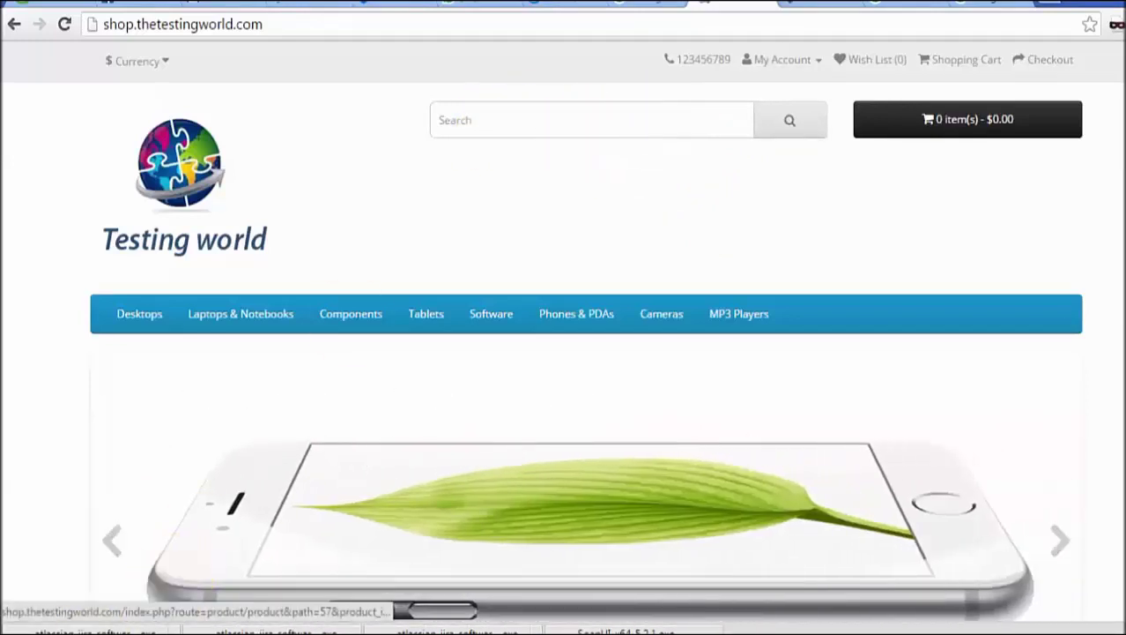
pyautogui.press('super')
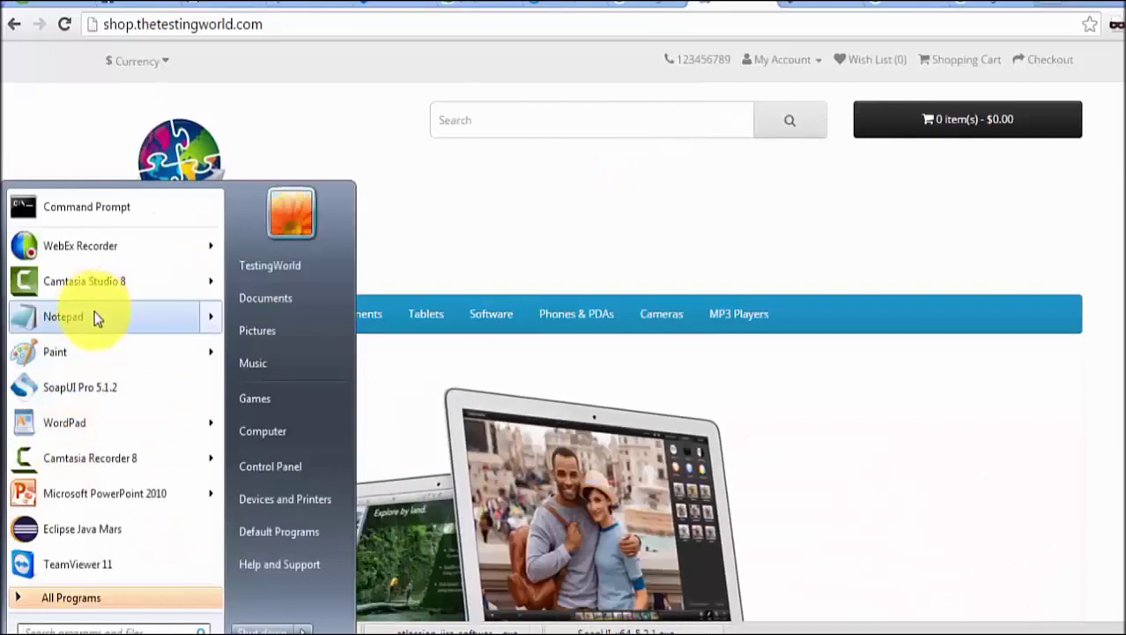
# - Launch WordPad in a window over the browser and type 'Search with Valid Item name'
pyautogui.click(61, 417)
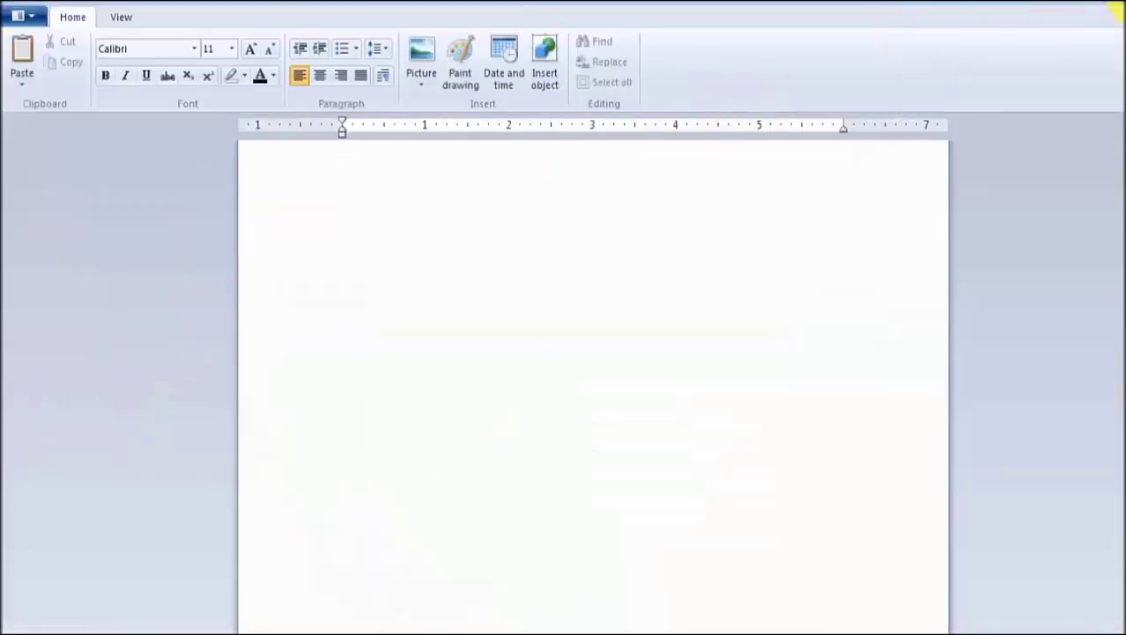
pyautogui.click(1118, 7)
pyautogui.moveTo(714, 156); pyautogui.dragTo(1036, 269)
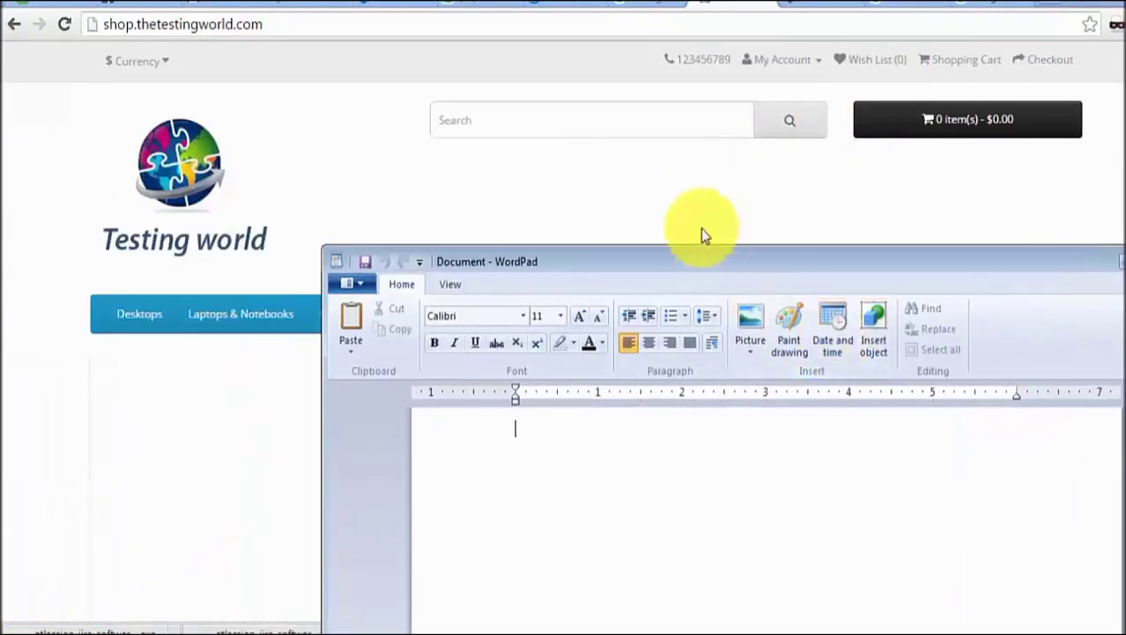
pyautogui.write('Search with ')
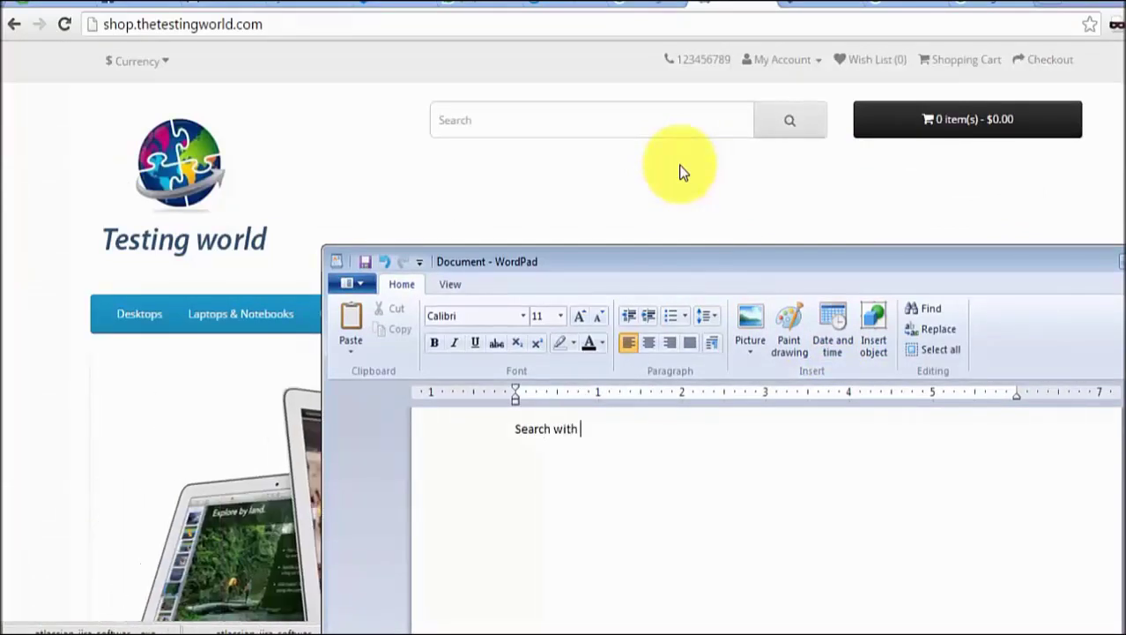
pyautogui.write('Valid')
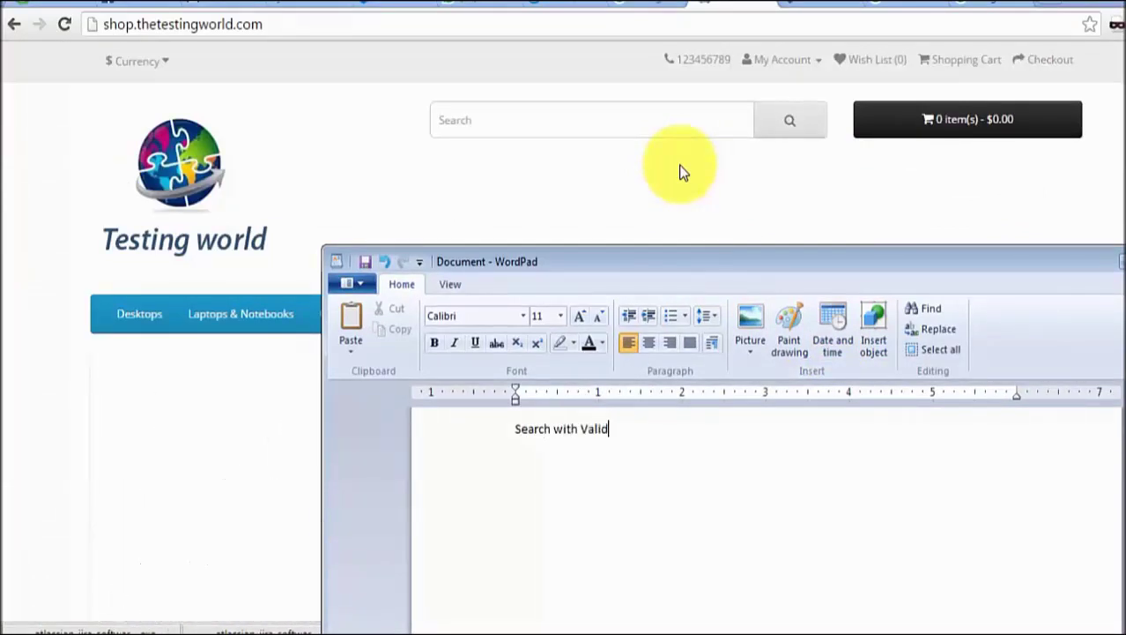
pyautogui.write(' Item name')
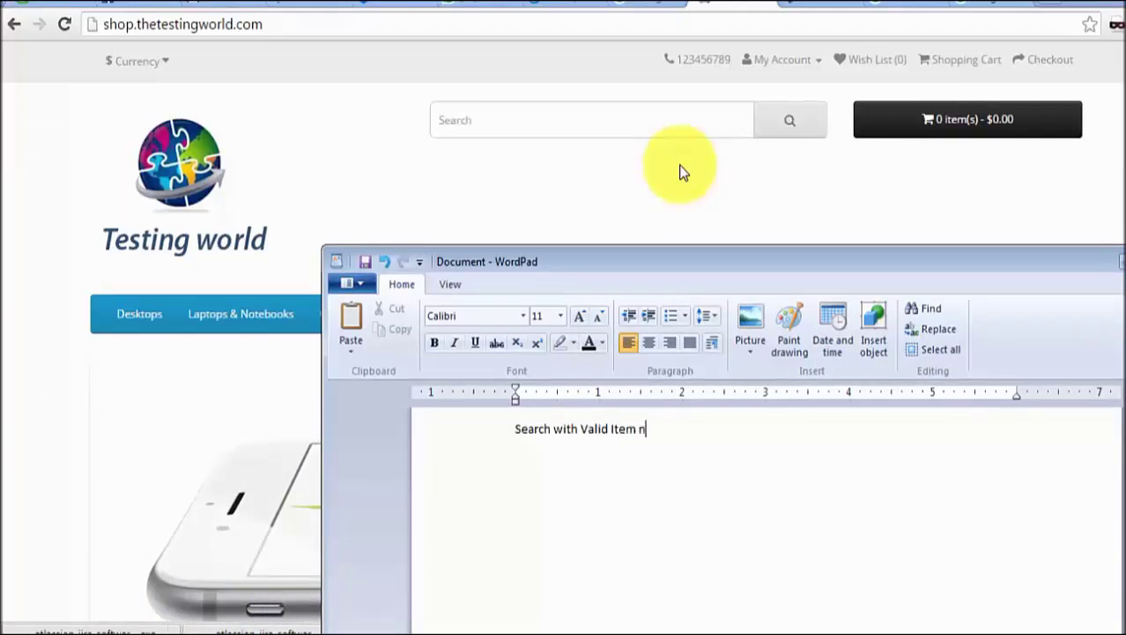
pyautogui.click(617, 115)
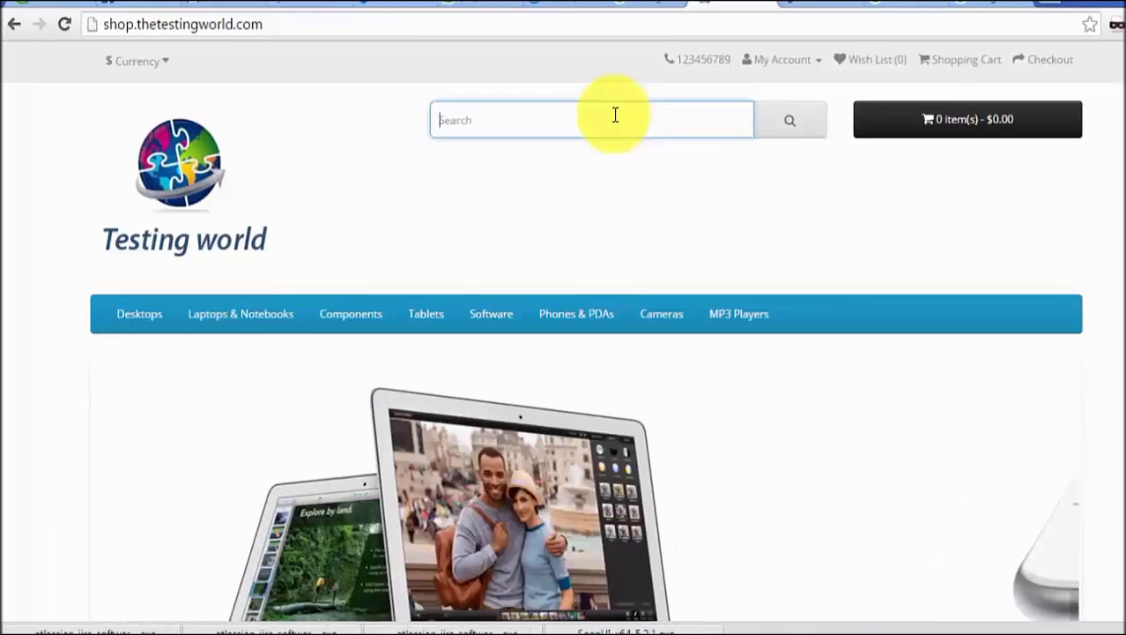
# - Search the shop for 'Iphone' and scroll through the single iPhone result at $123.20
pyautogui.write('Iphone')
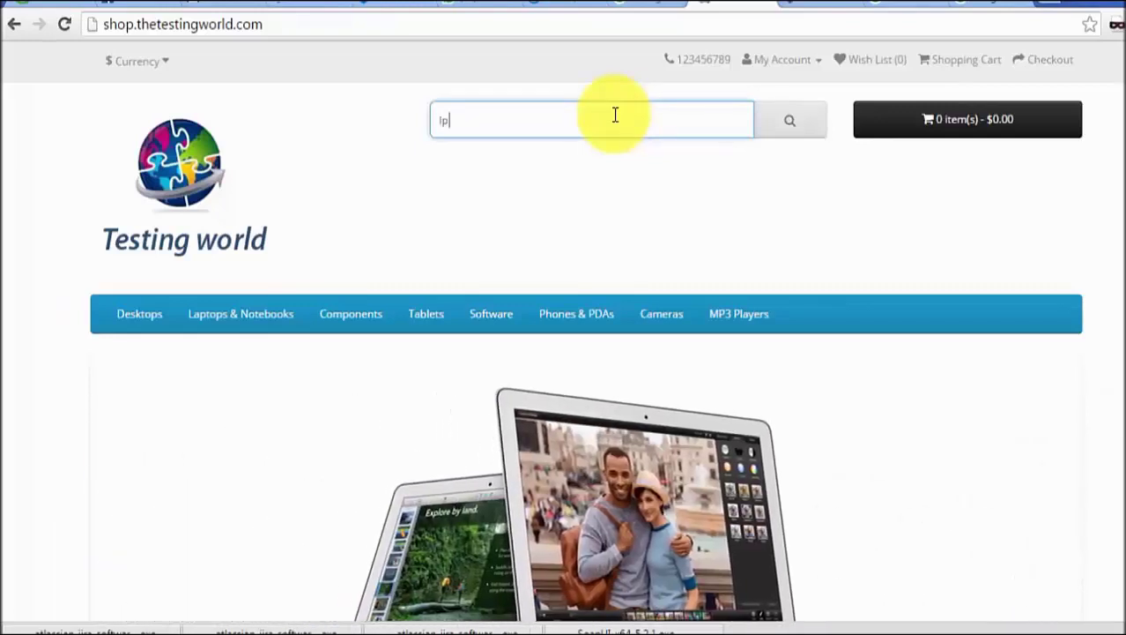
pyautogui.click(783, 128)
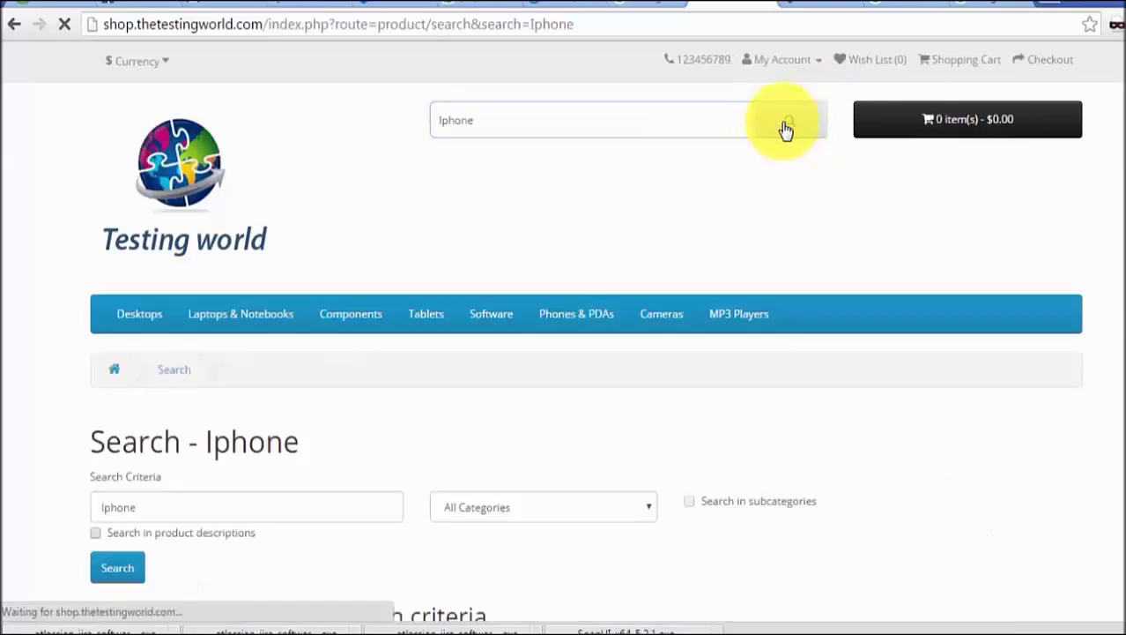
pyautogui.scroll(-3, 564, 335)
pyautogui.scroll(-4, 564, 335)
pyautogui.scroll(2, 564, 335)
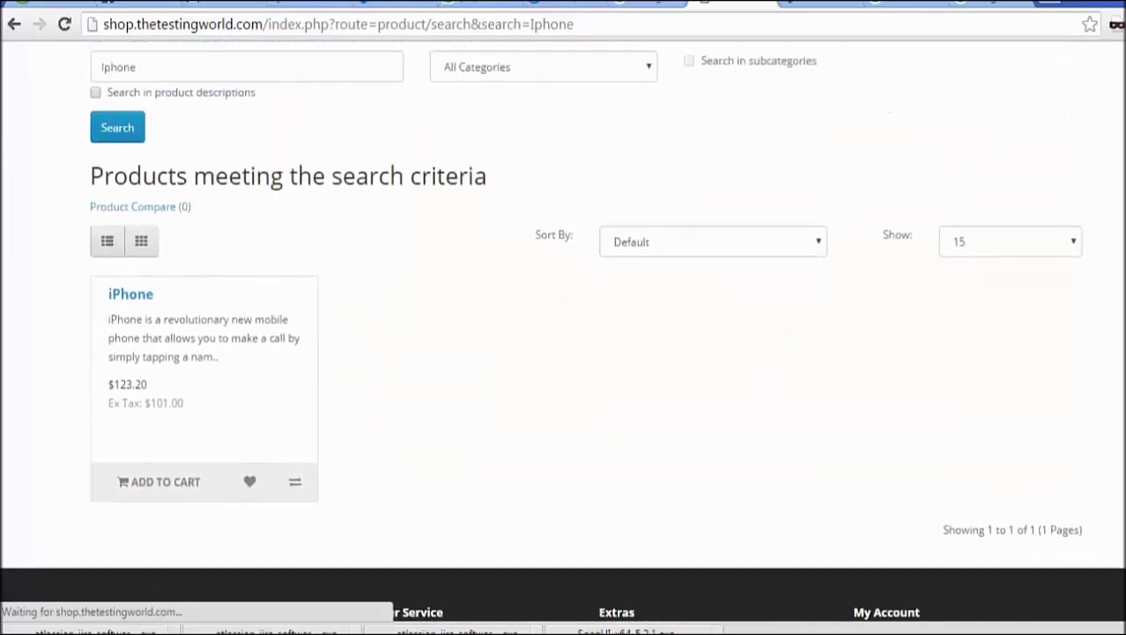
pyautogui.scroll(3, 564, 335)
pyautogui.scroll(-1, 564, 335)
pyautogui.scroll(2, 564, 335)
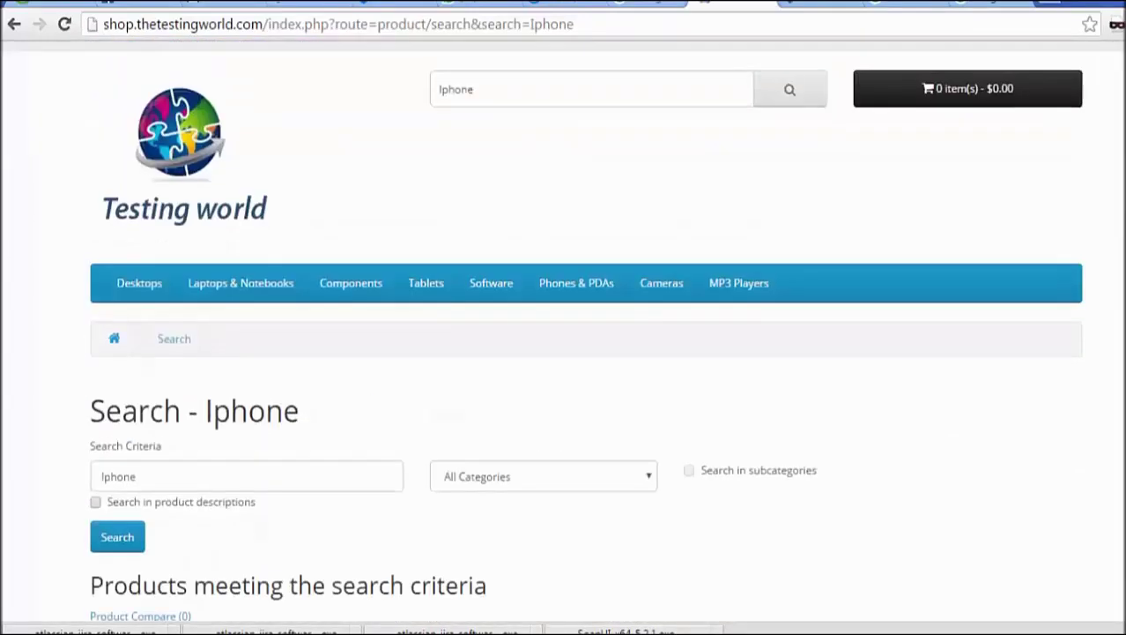
# - Prefix the first case with 'Test' and add 'Test Search with Invalid item name' on a new line
pyautogui.hotkey('alt', 'Tab')
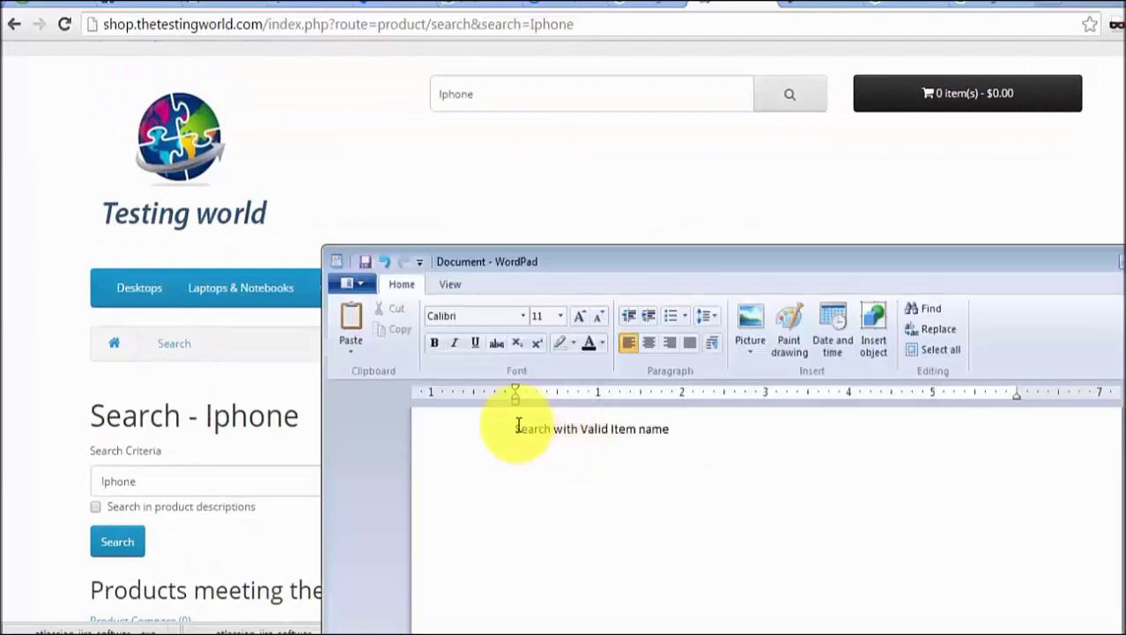
pyautogui.click(517, 430)
pyautogui.write('Test')
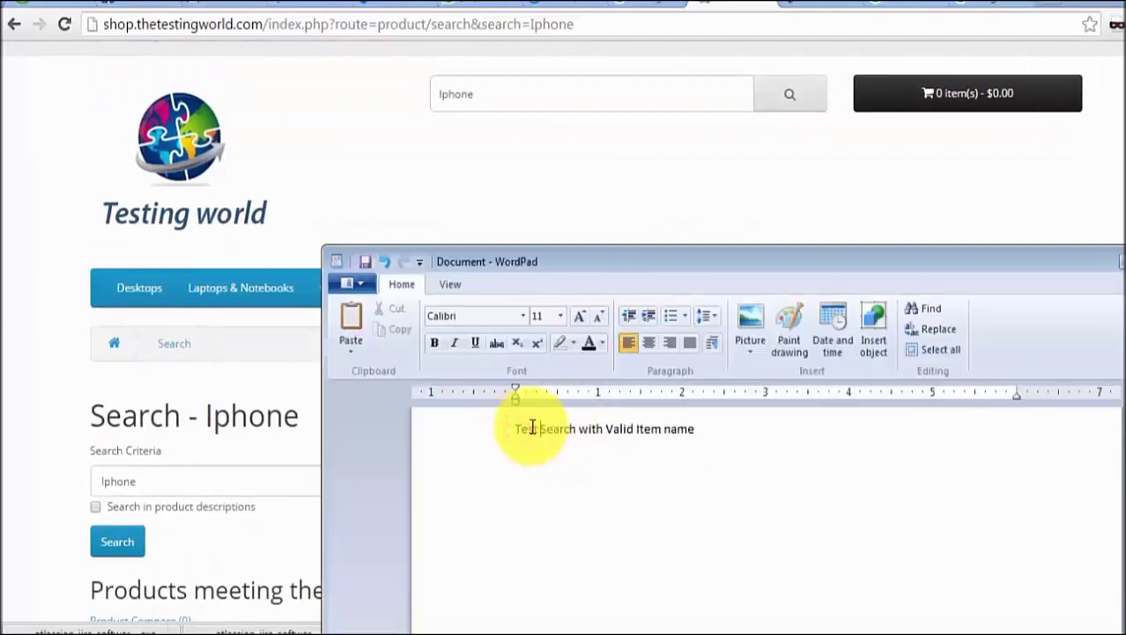
pyautogui.press('Return')
pyautogui.write('Test')
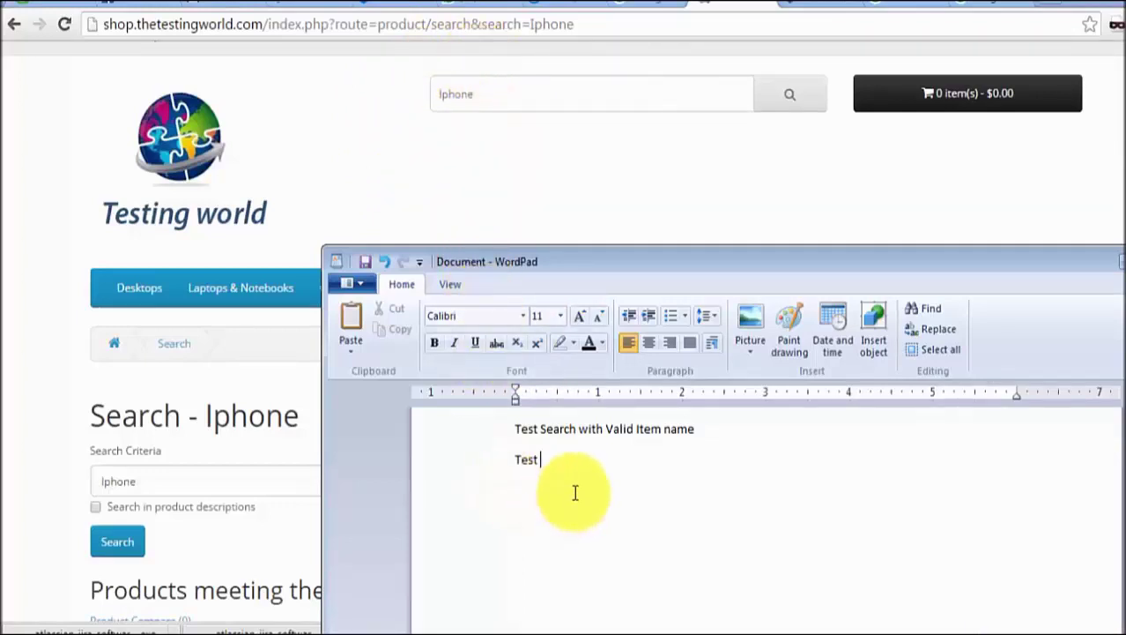
pyautogui.write('Search with Invalid item name')
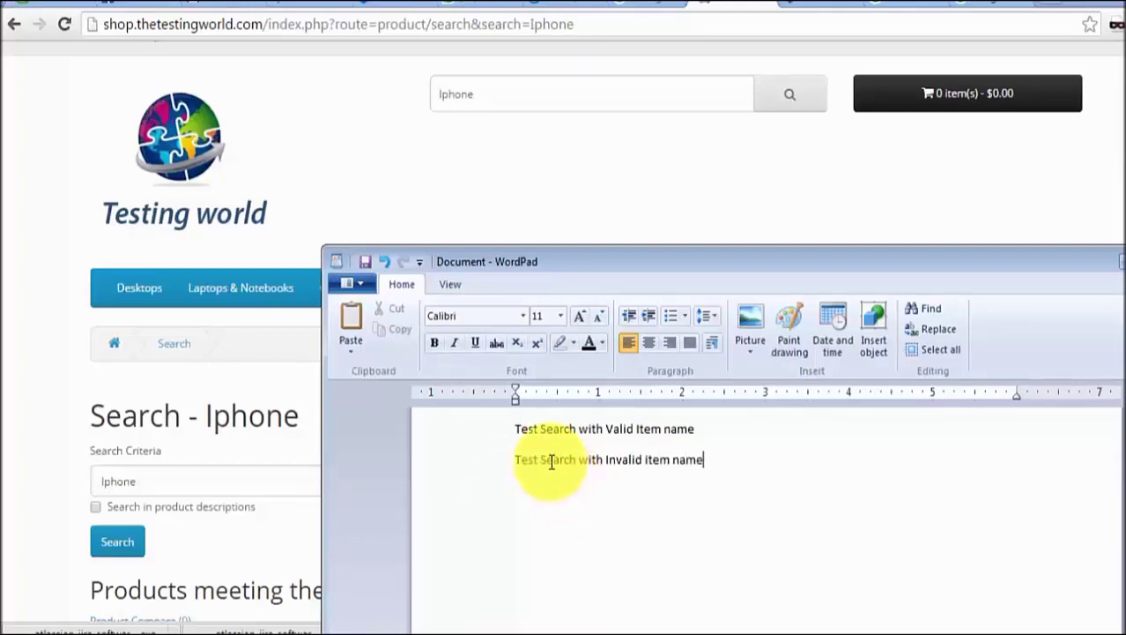
pyautogui.doubleClick(507, 93)
pyautogui.doubleClick(589, 100)
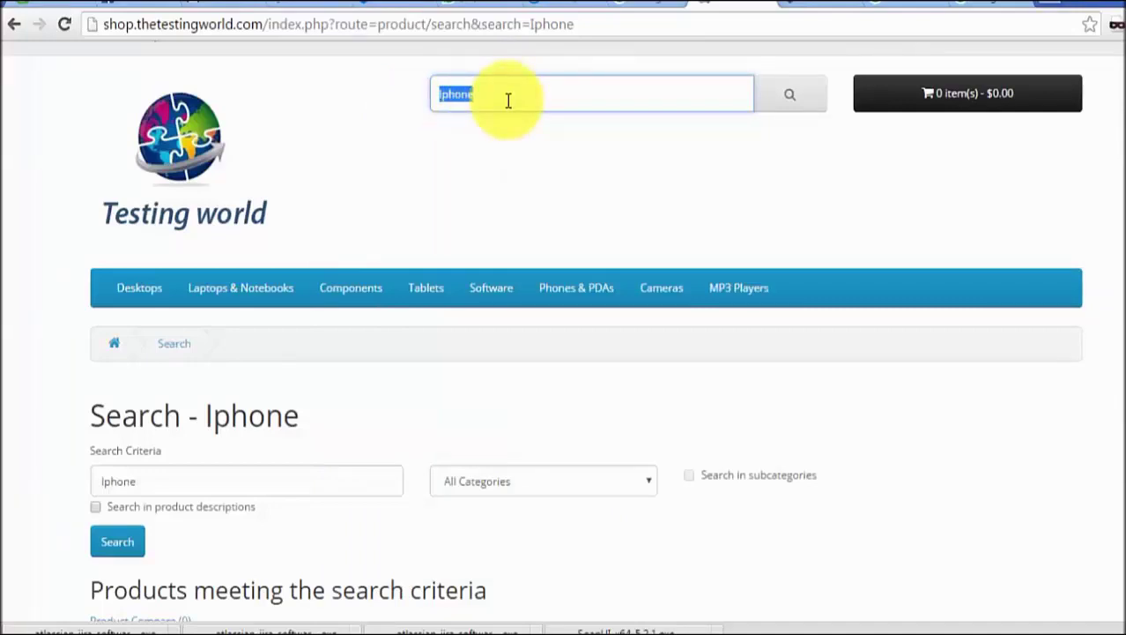
# - Search the shop for 'ABCD' and check that no products match
pyautogui.write('ABCD')
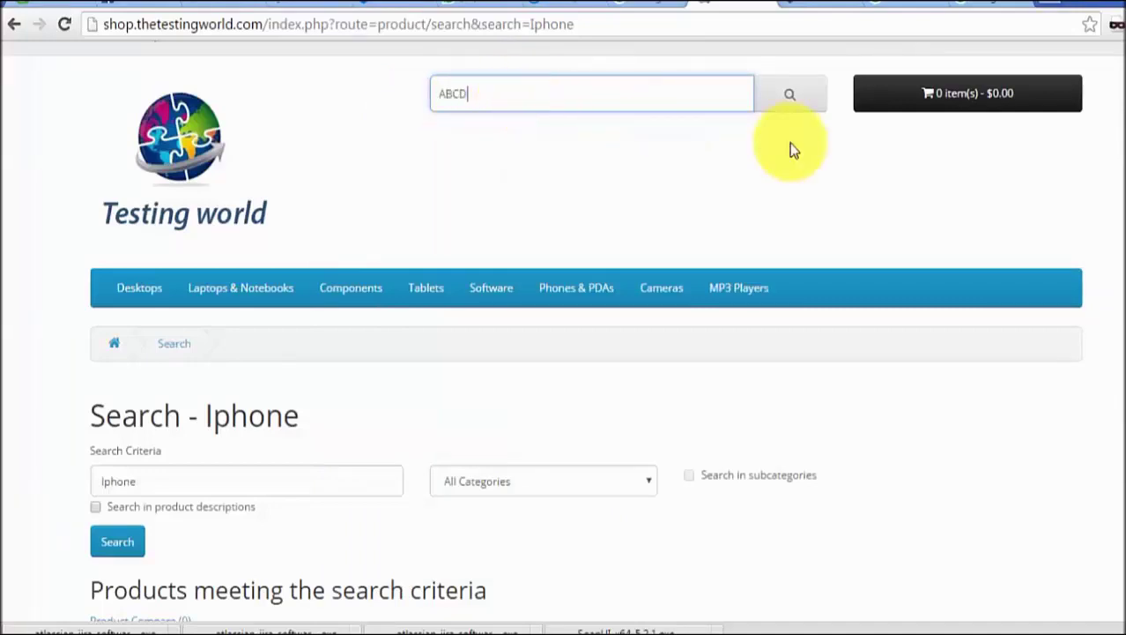
pyautogui.click(790, 102)
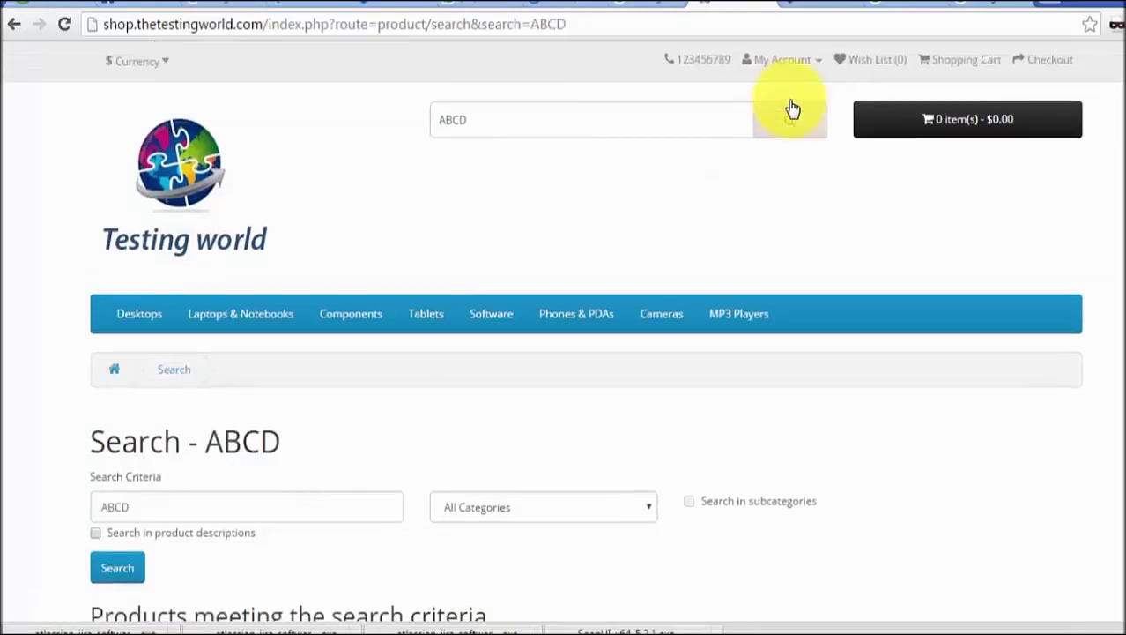
pyautogui.scroll(-3, 564, 335)
pyautogui.scroll(3, 565, 335)
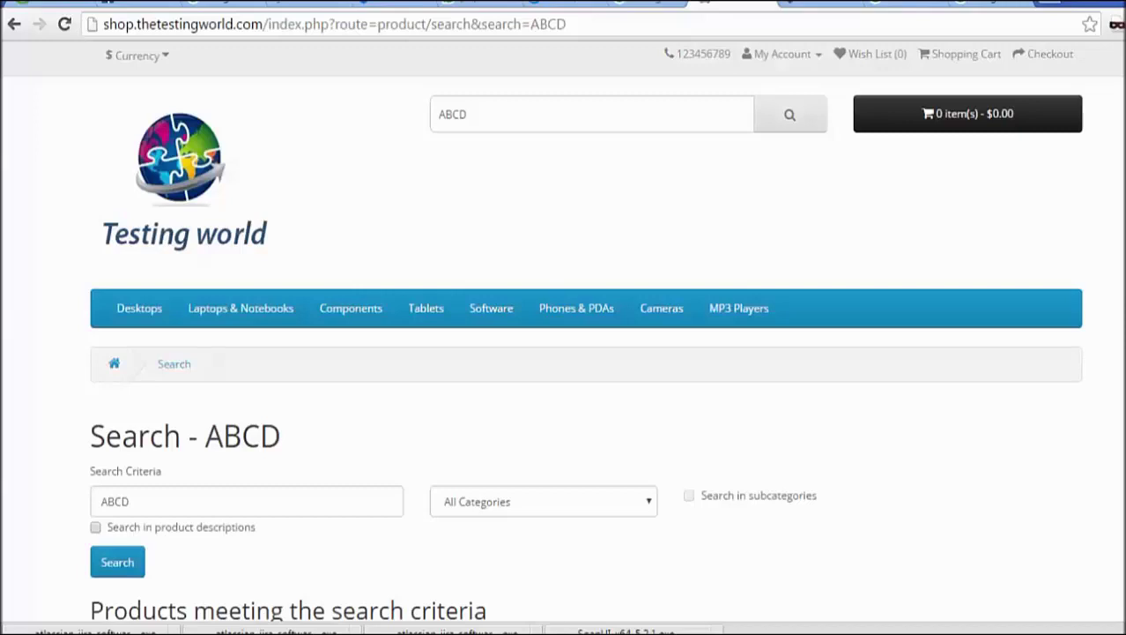
pyautogui.hotkey('alt', 'Tab')
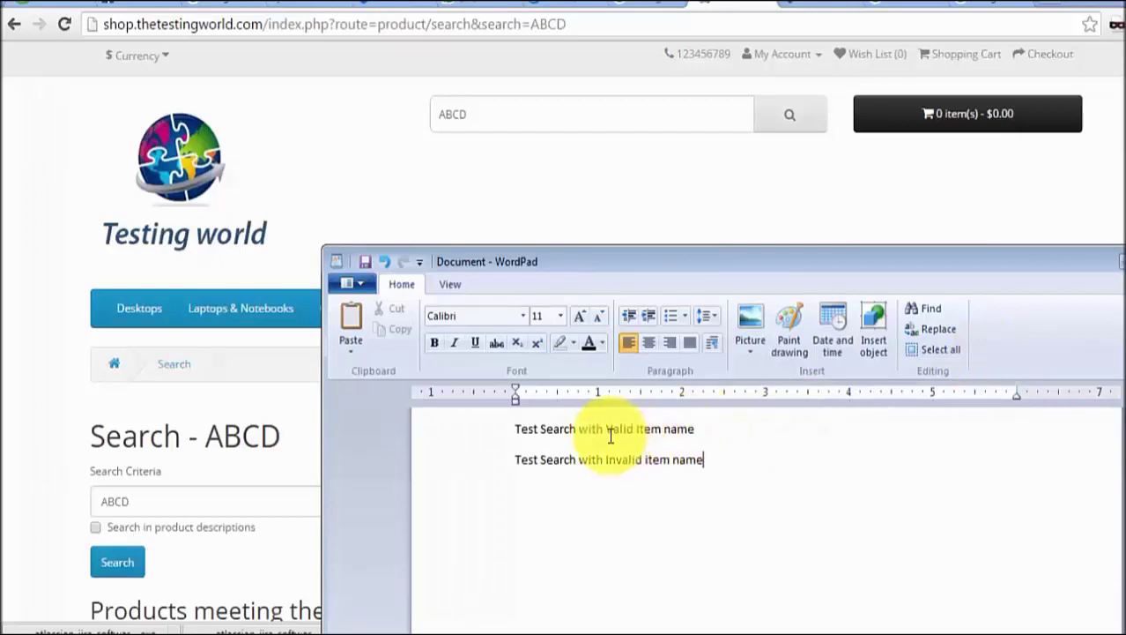
# - Add 'Search with blank data' as a new WordPad line and clear ABCD from the shop's search box
pyautogui.press('Return')
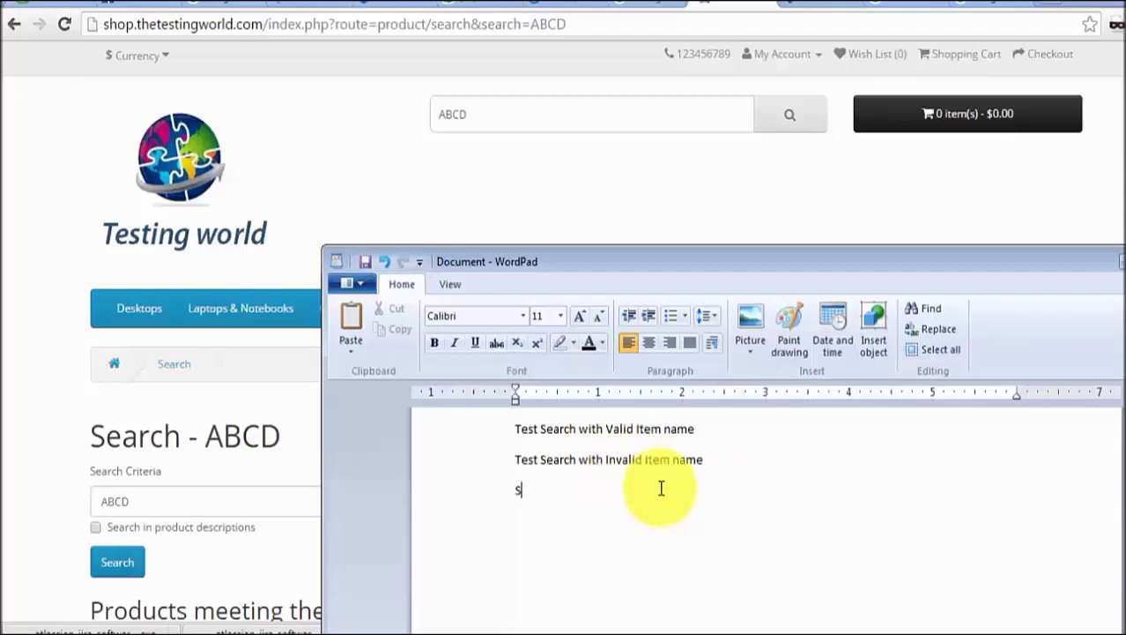
pyautogui.write('Search with blank')
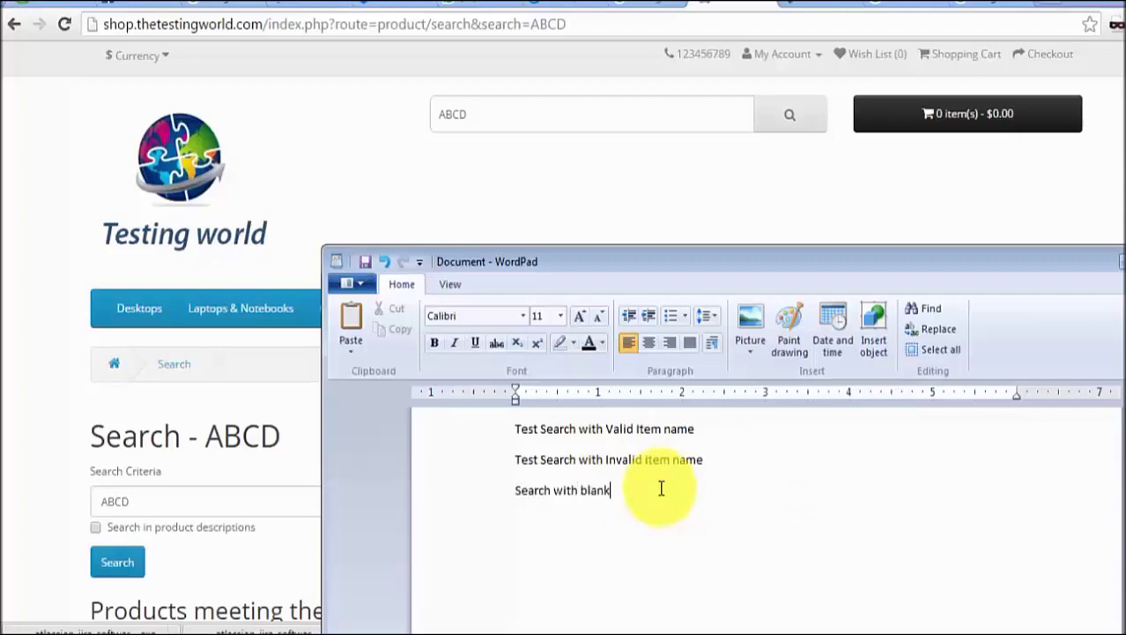
pyautogui.write(' data')
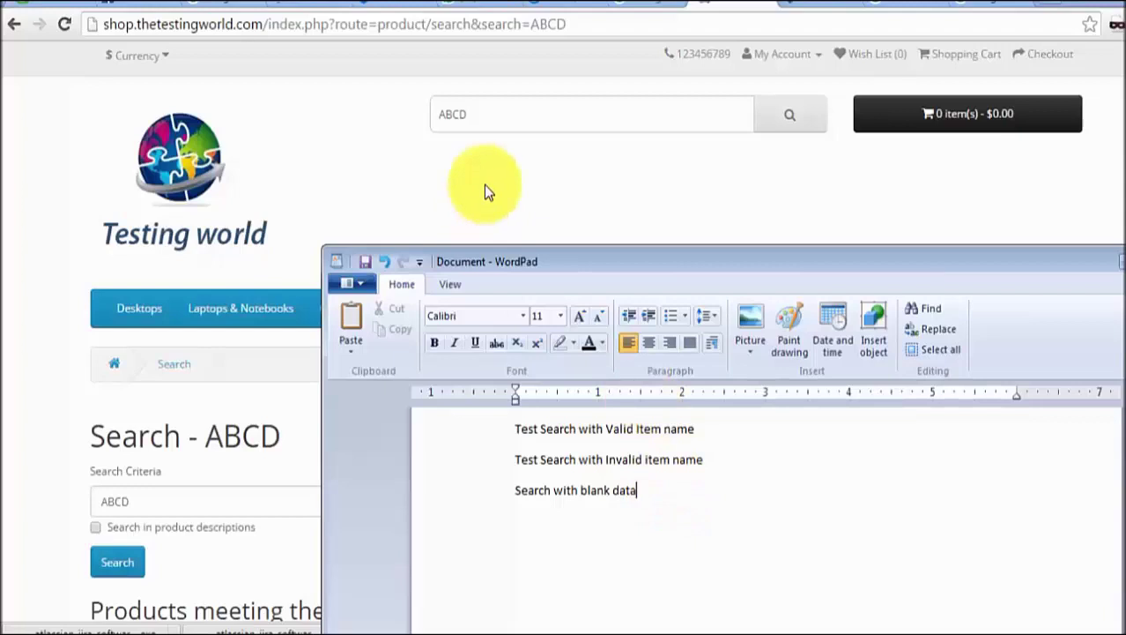
pyautogui.click(449, 115)
pyautogui.doubleClick(449, 115)
pyautogui.press('BackSpace')
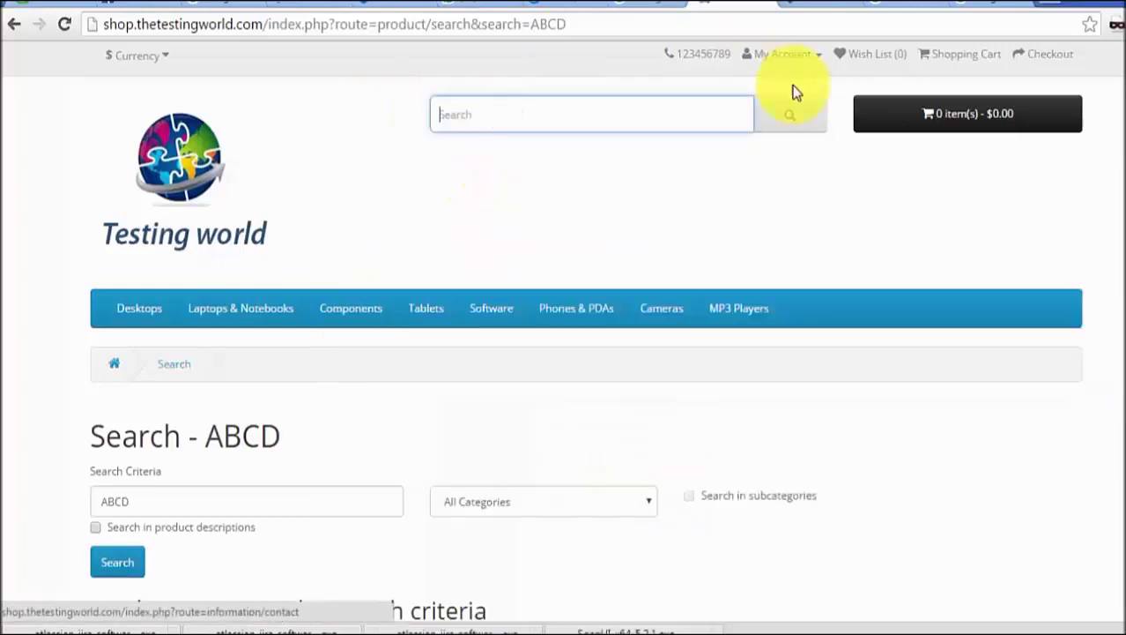
# - Run a shop search with the search box left empty
pyautogui.click(794, 118)
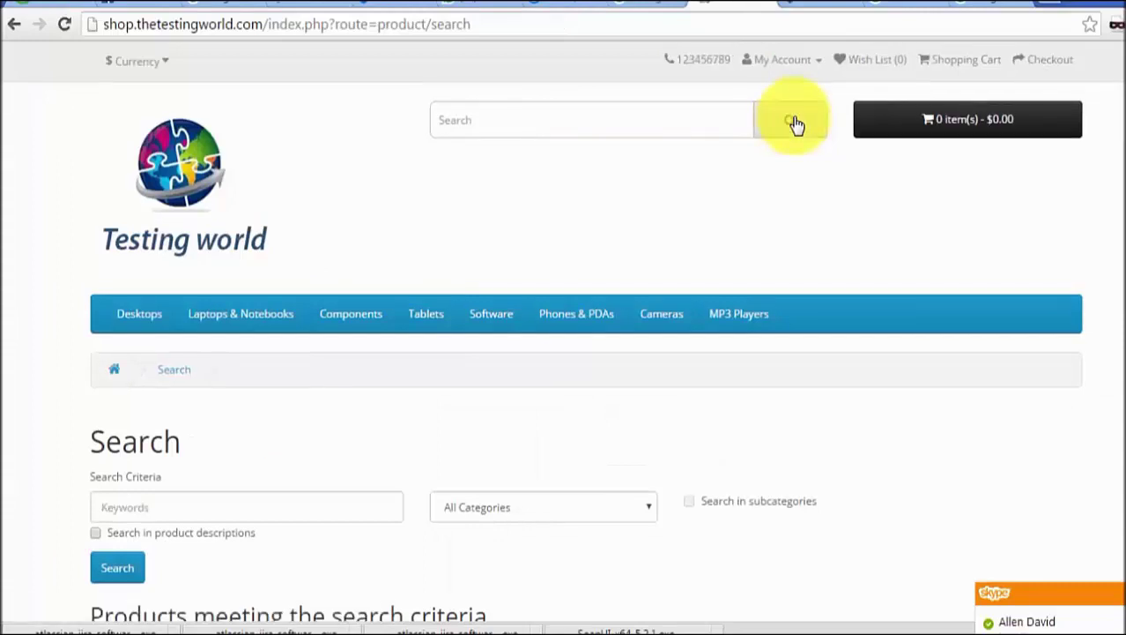
# - Type the fourth case 'Search with special characters' in the WordPad notes
pyautogui.hotkey('alt', 'Tab')
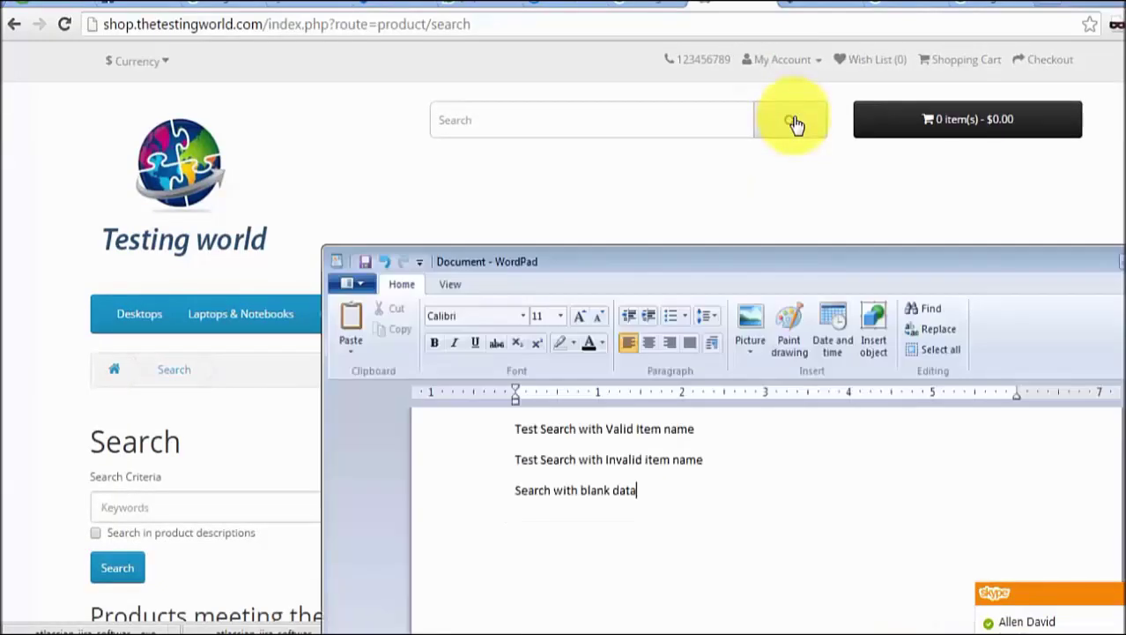
pyautogui.write('Sear')
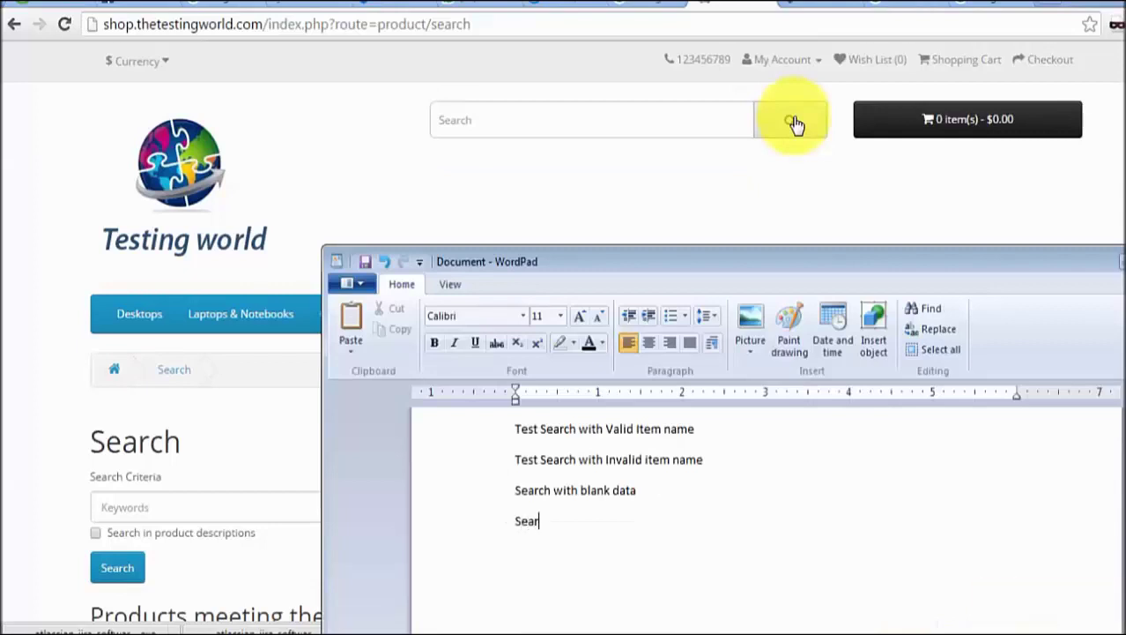
pyautogui.write('ch with special ')
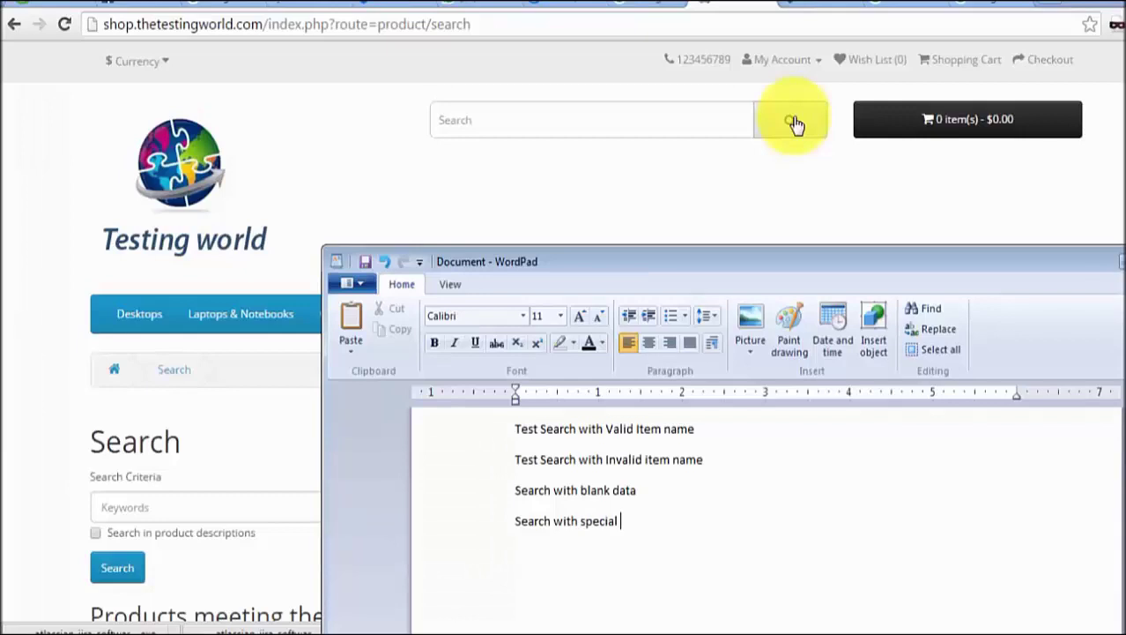
pyautogui.write('characters')
# - Search the shop for 'IPhone*' and confirm no products match
pyautogui.click(578, 111)
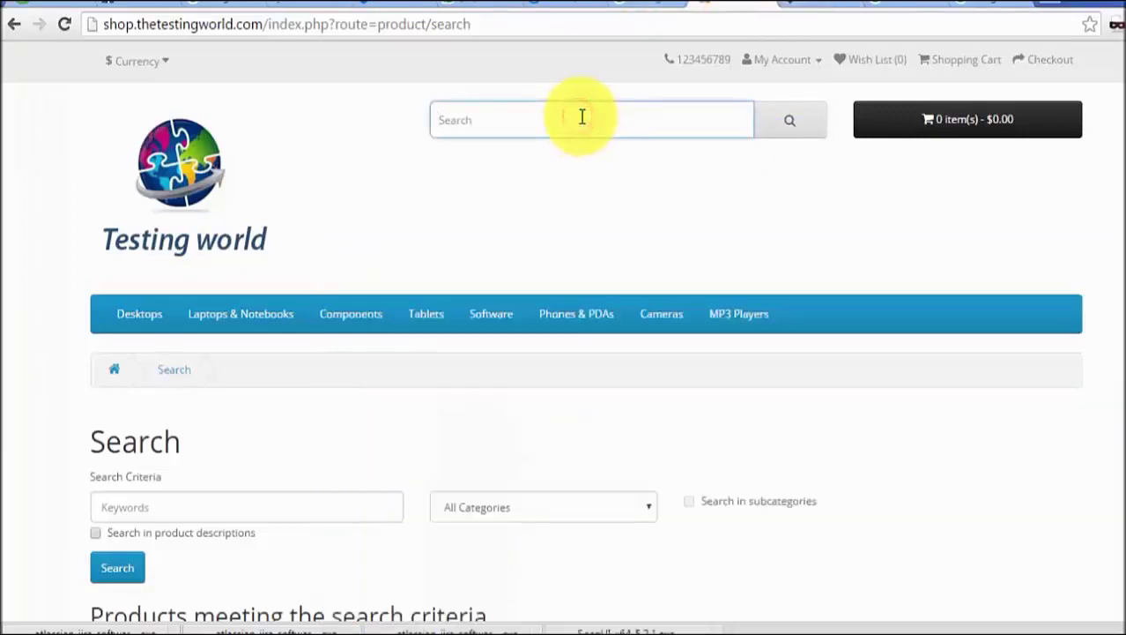
pyautogui.write('IPhone*')
pyautogui.click(784, 133)
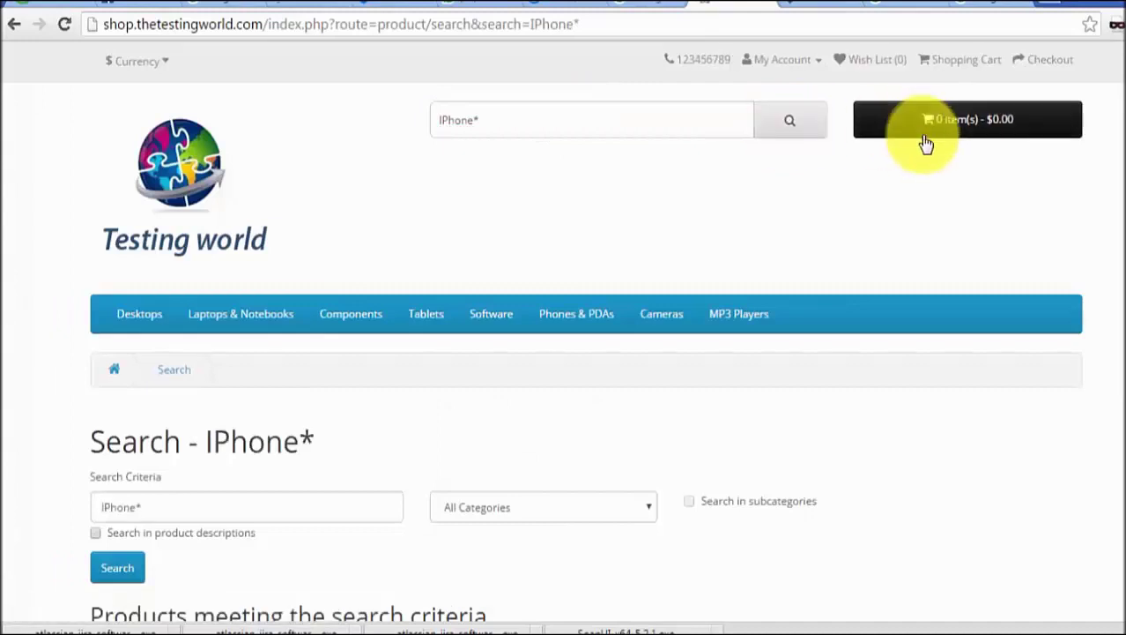
pyautogui.scroll(-5, 926, 143)
pyautogui.scroll(4, 926, 142)
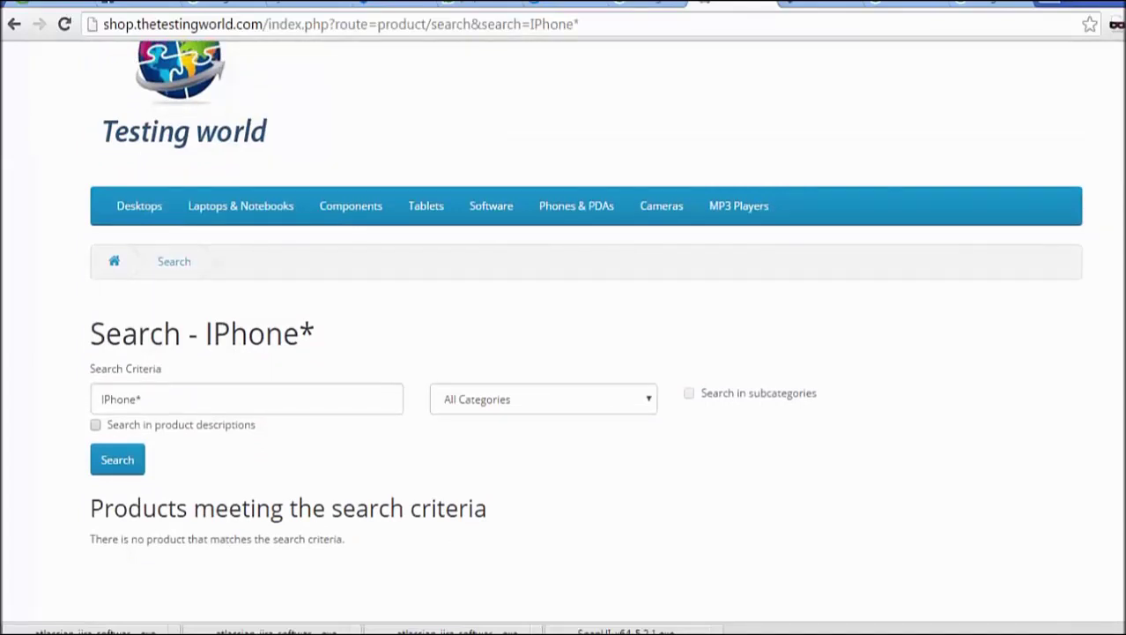
pyautogui.hotkey('alt', 'Tab')
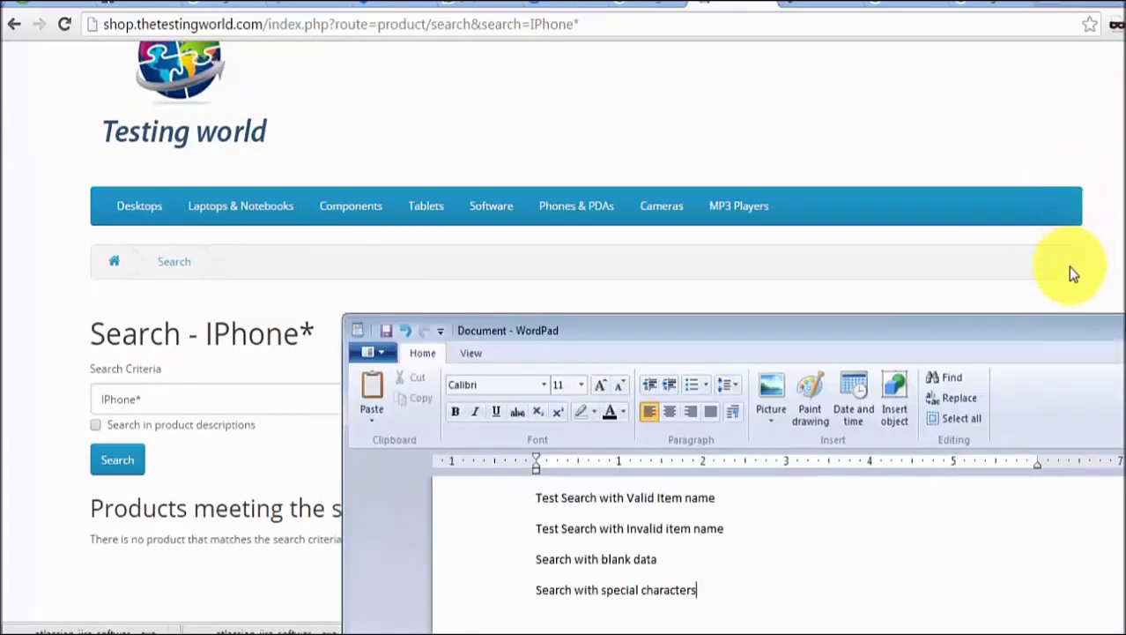
# - Drag the WordPad window higher over the browser, then select 'IPhone*' in the shop's search box
pyautogui.click(1074, 269)
pyautogui.scroll(2, 635, 291)
pyautogui.hotkey('alt', 'Tab')
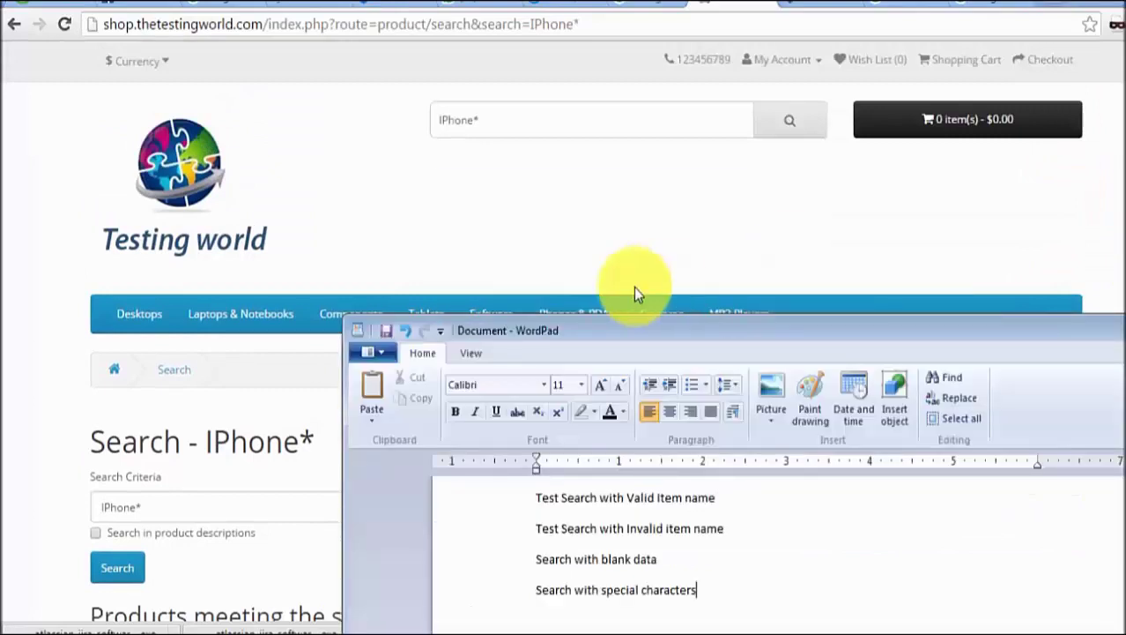
pyautogui.click(647, 344)
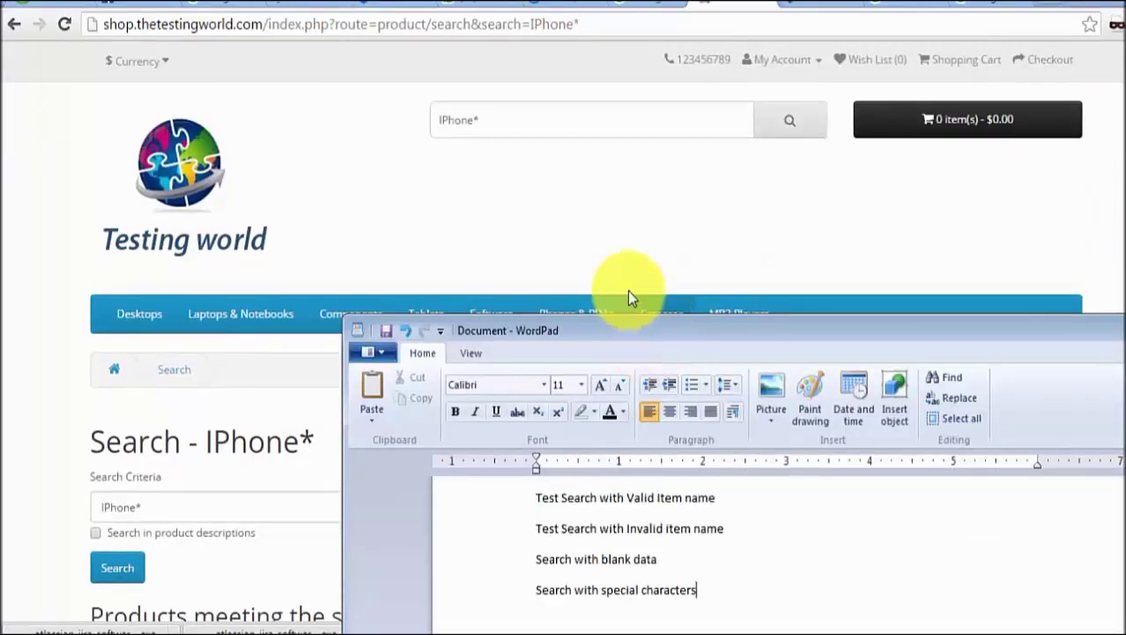
pyautogui.moveTo(629, 330); pyautogui.dragTo(616, 275)
pyautogui.moveTo(613, 211); pyautogui.dragTo(608, 191)
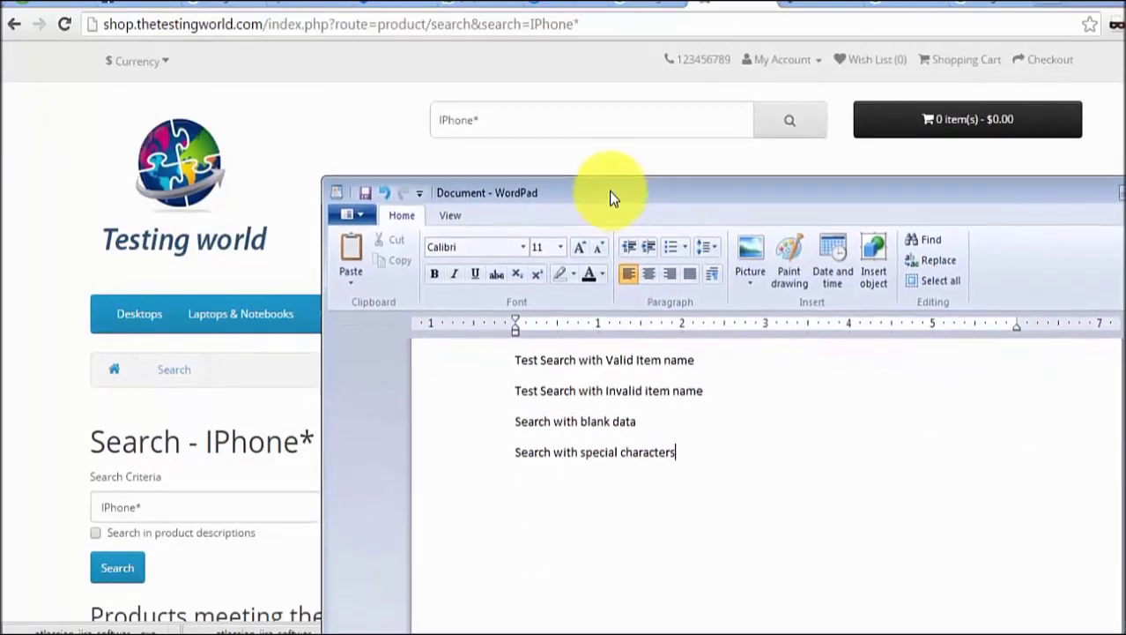
pyautogui.moveTo(551, 126); pyautogui.dragTo(435, 120)
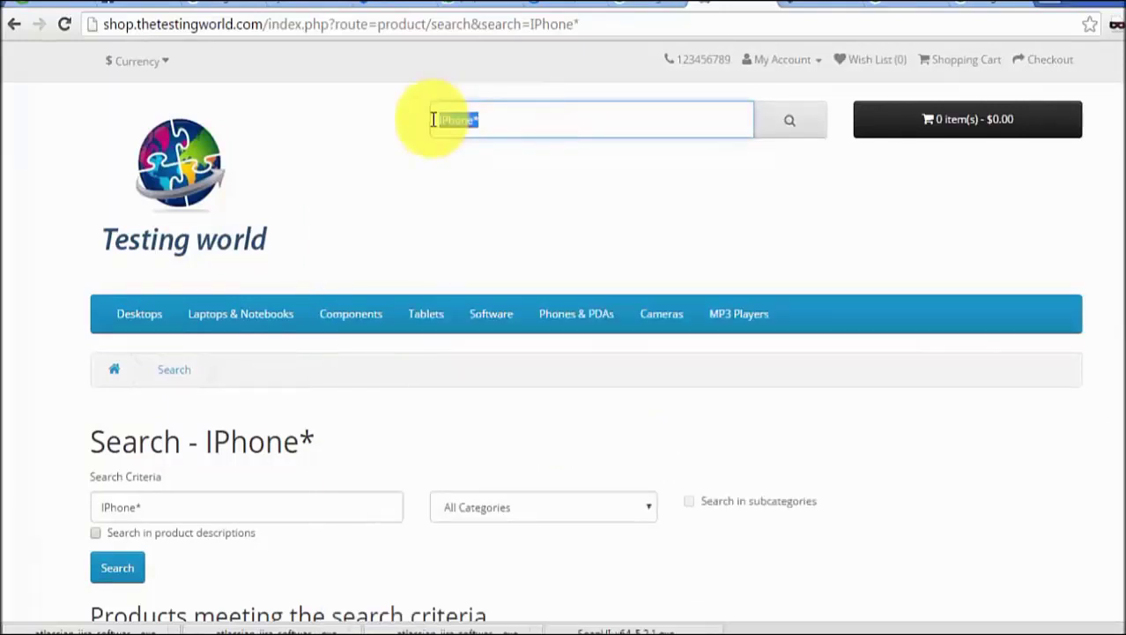
# - Replace the shop search text IPhone* with the partial term 'iph', then return to WordPad
pyautogui.press('BackSpace')
pyautogui.write('iph')
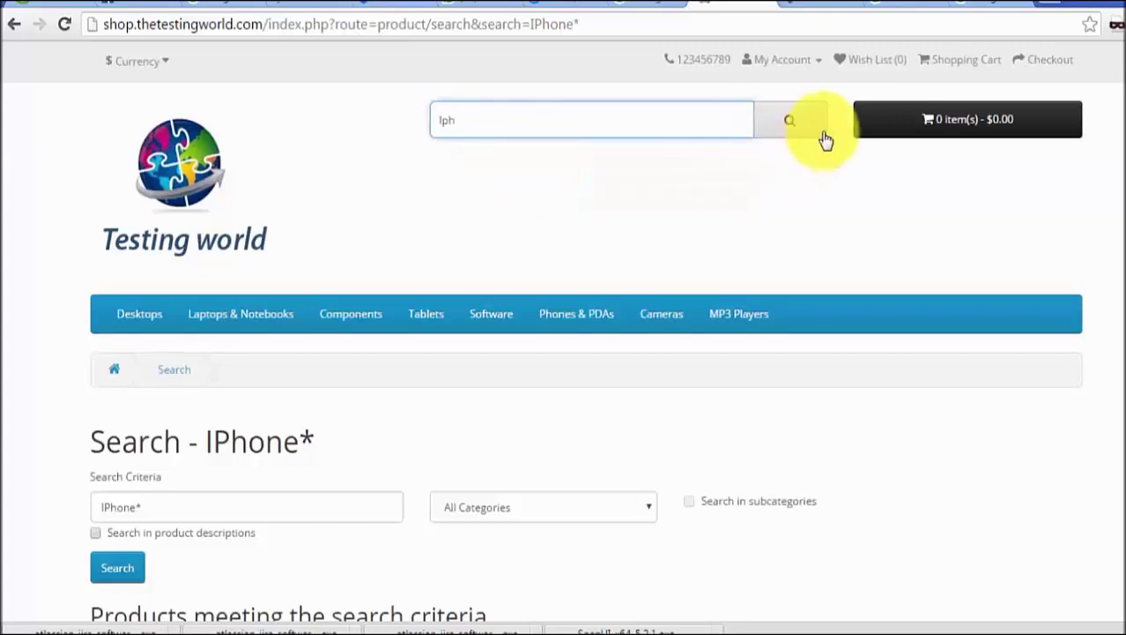
pyautogui.hotkey('alt', 'Tab')
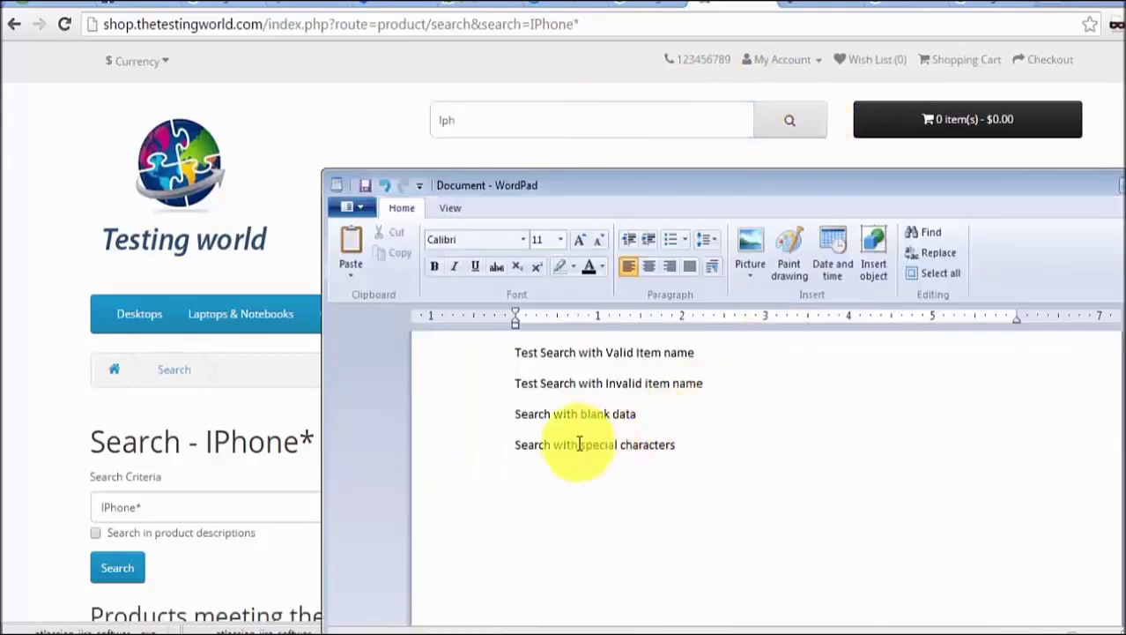
# - Add a fifth test case 'Search with part of item name' and select the first three lines
pyautogui.press('Return')
pyautogui.write('Search with part of item name')
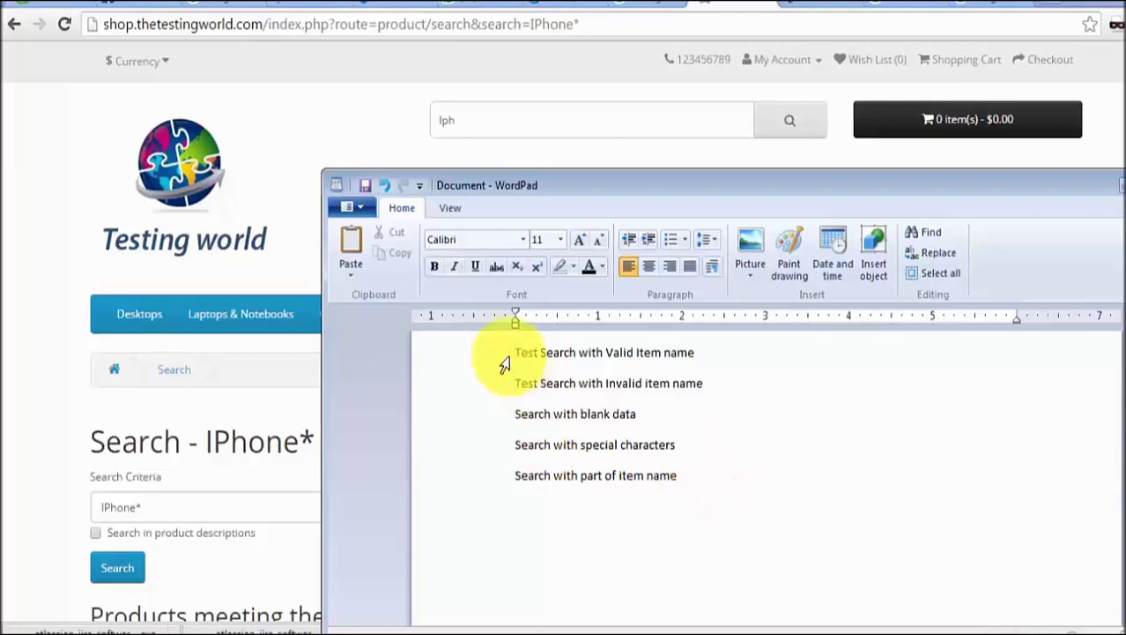
pyautogui.moveTo(507, 352); pyautogui.dragTo(547, 499)
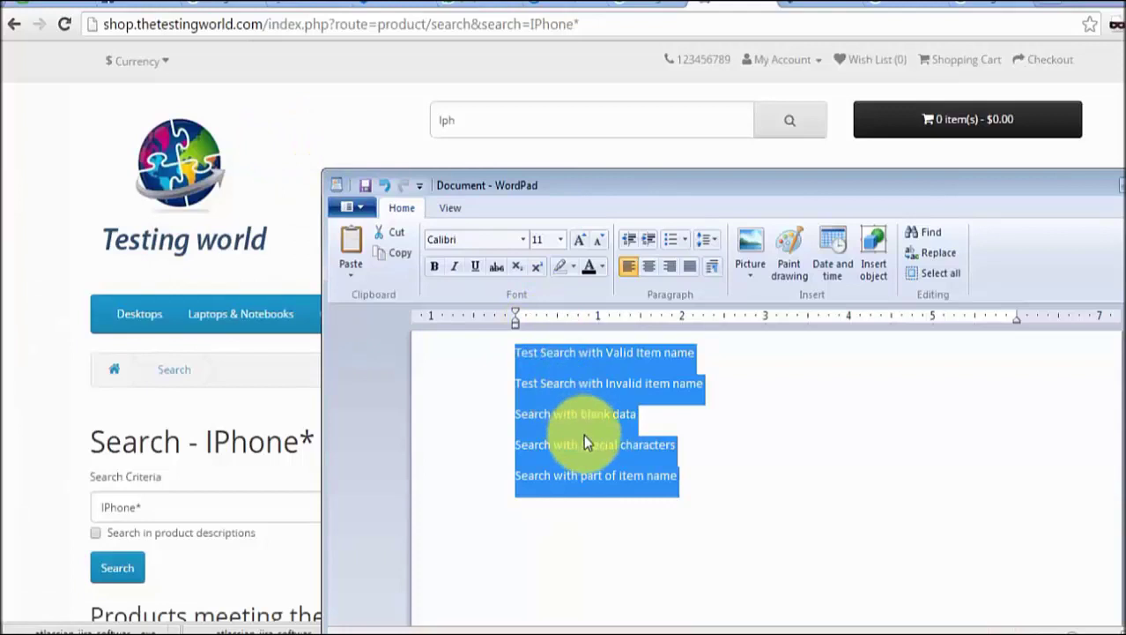
# - Delete all five search test case lines from the document
pyautogui.click(624, 541)
pyautogui.moveTo(732, 501); pyautogui.dragTo(442, 341)
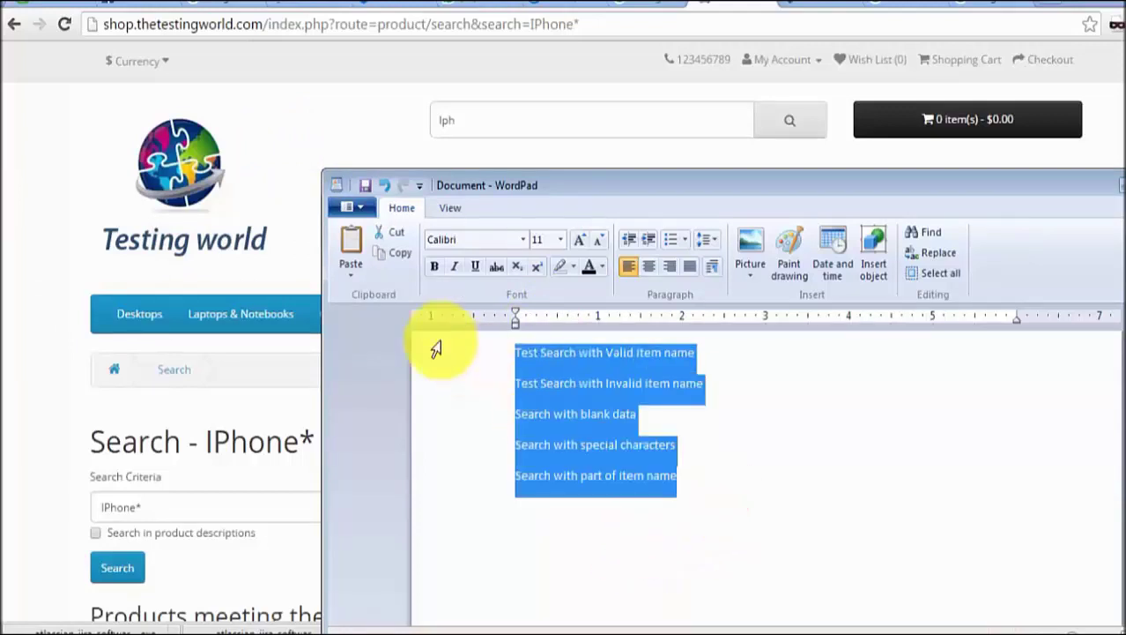
pyautogui.press('BackSpace')
# - Write the outline lines 'Requirements', 'Test Case', and 'Running Test Case' around Build
pyautogui.write('Requirements')
pyautogui.press('Return')
pyautogui.press('Return')
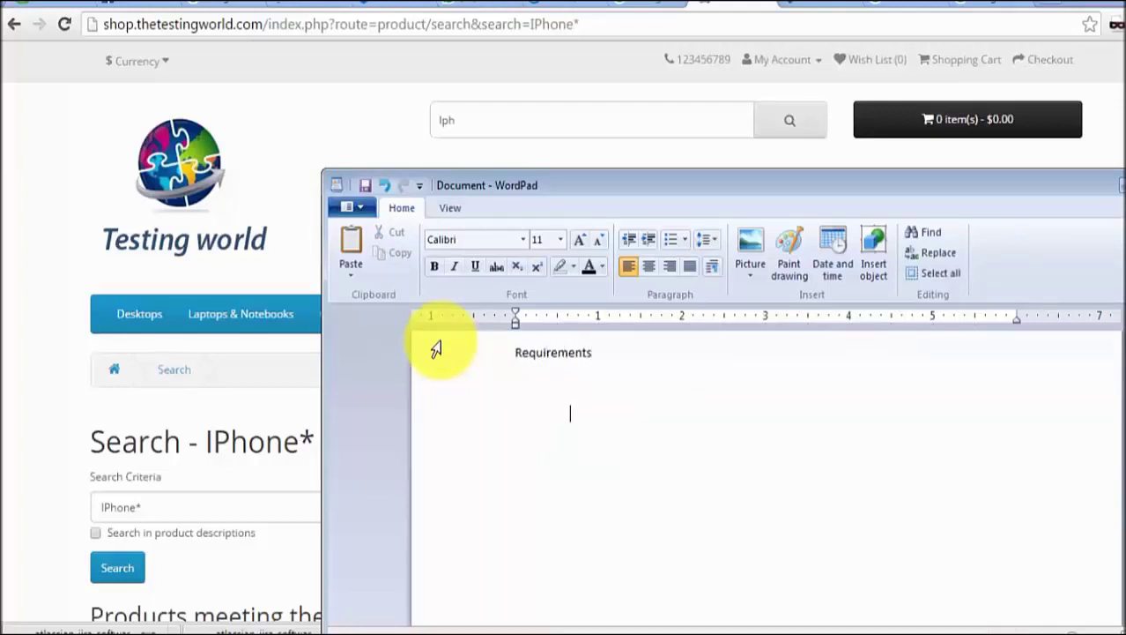
pyautogui.write('Test Case')
pyautogui.press('Return')
pyautogui.press('Return')
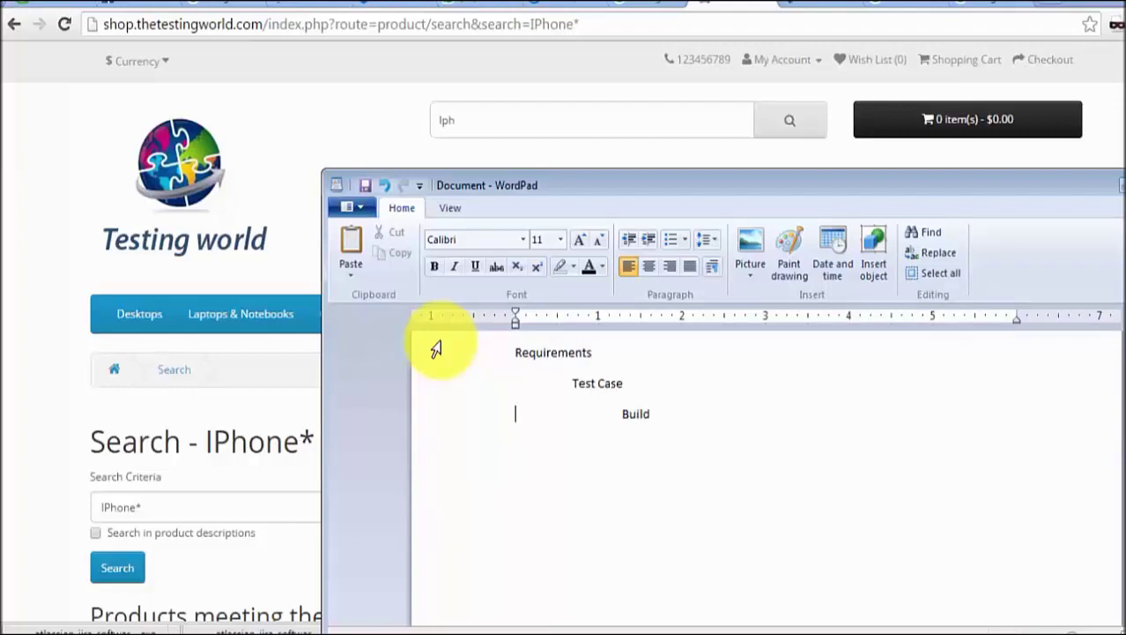
pyautogui.press('Down')
pyautogui.press('End')
pyautogui.press('Return')
pyautogui.press('Return')
pyautogui.press('Up')
pyautogui.write('Running Test Case')
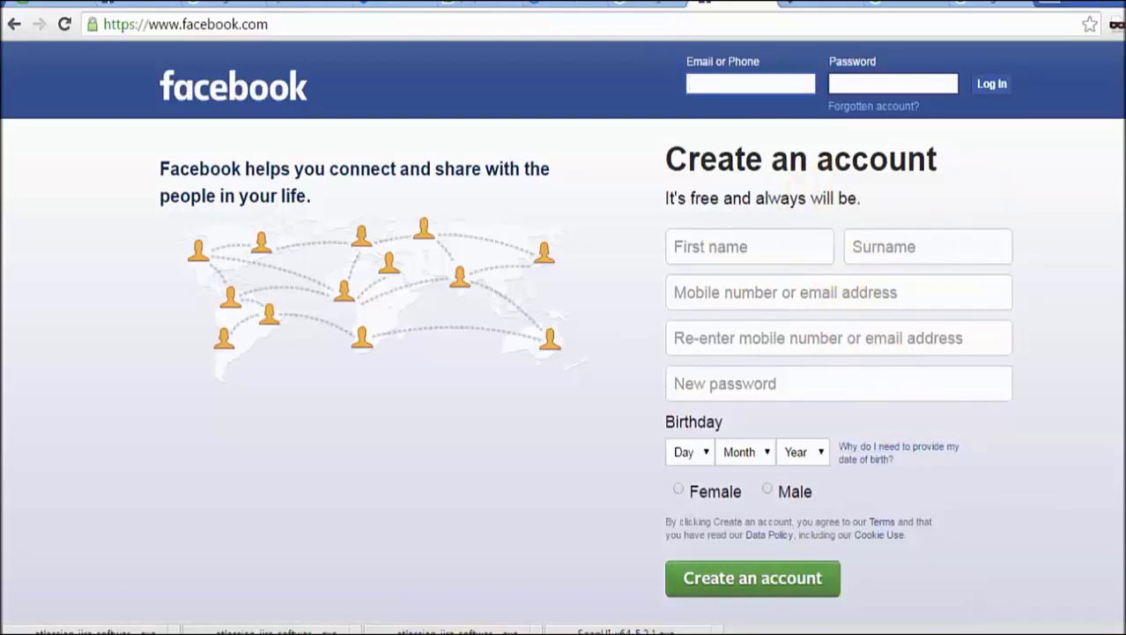
# - Launch WordPad from the Windows search
pyautogui.press('super')
pyautogui.write('wordpad')
pyautogui.press('Return')
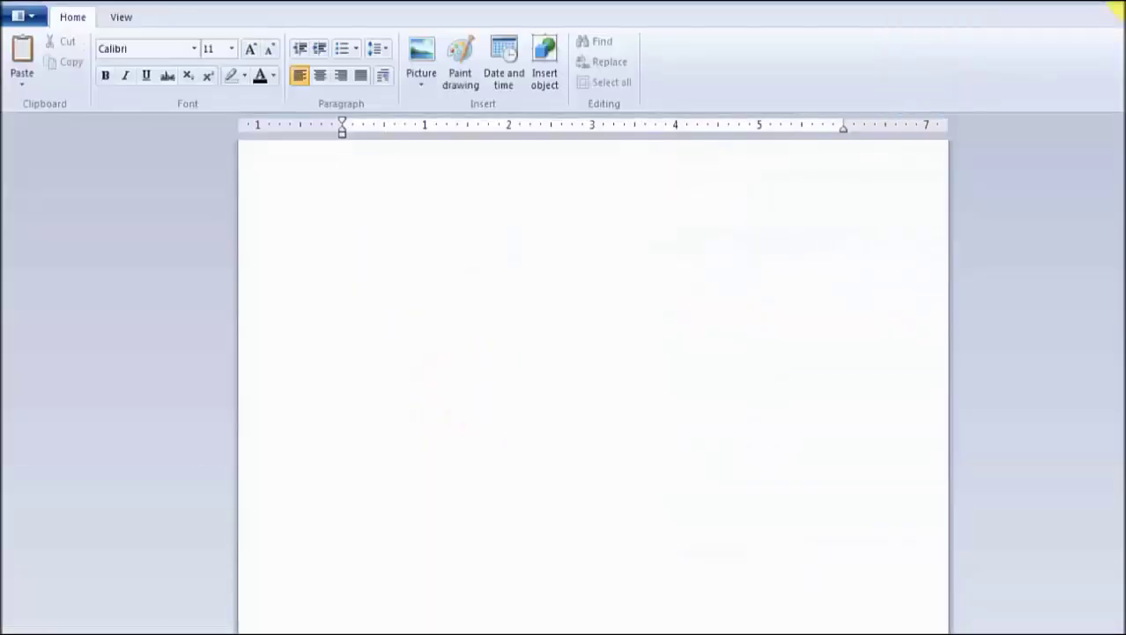
# - Restore WordPad lower over the Facebook page and type '1. Test Login with correct username and password'
pyautogui.moveTo(767, 2); pyautogui.dragTo(799, 180)
pyautogui.moveTo(815, 228); pyautogui.dragTo(860, 229)
pyautogui.write('1. ')
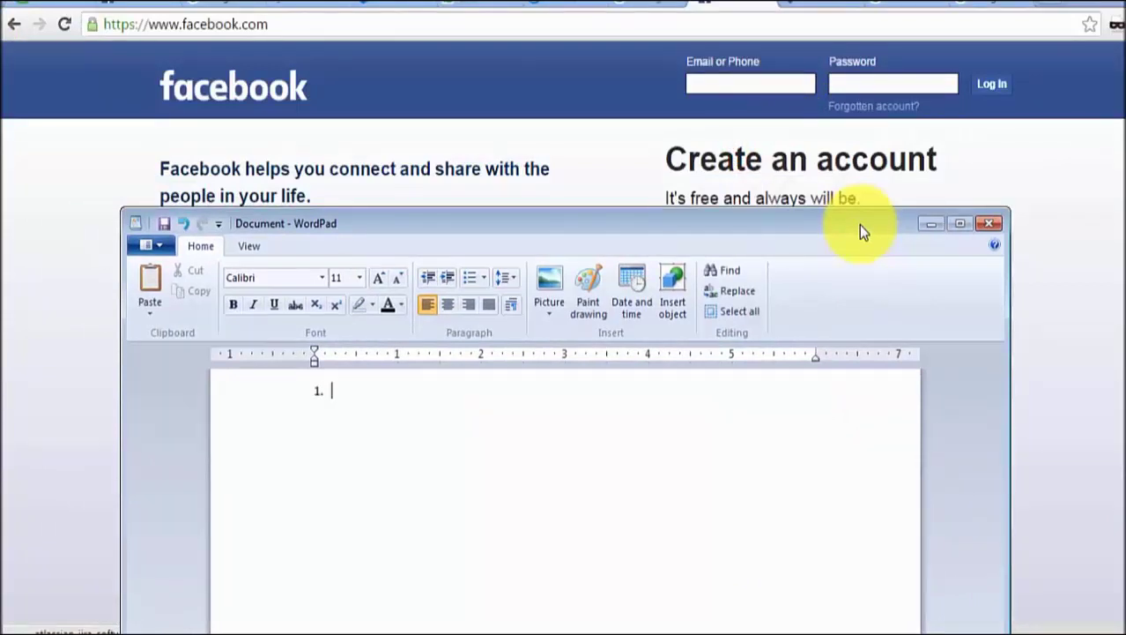
pyautogui.write('Test Login with')
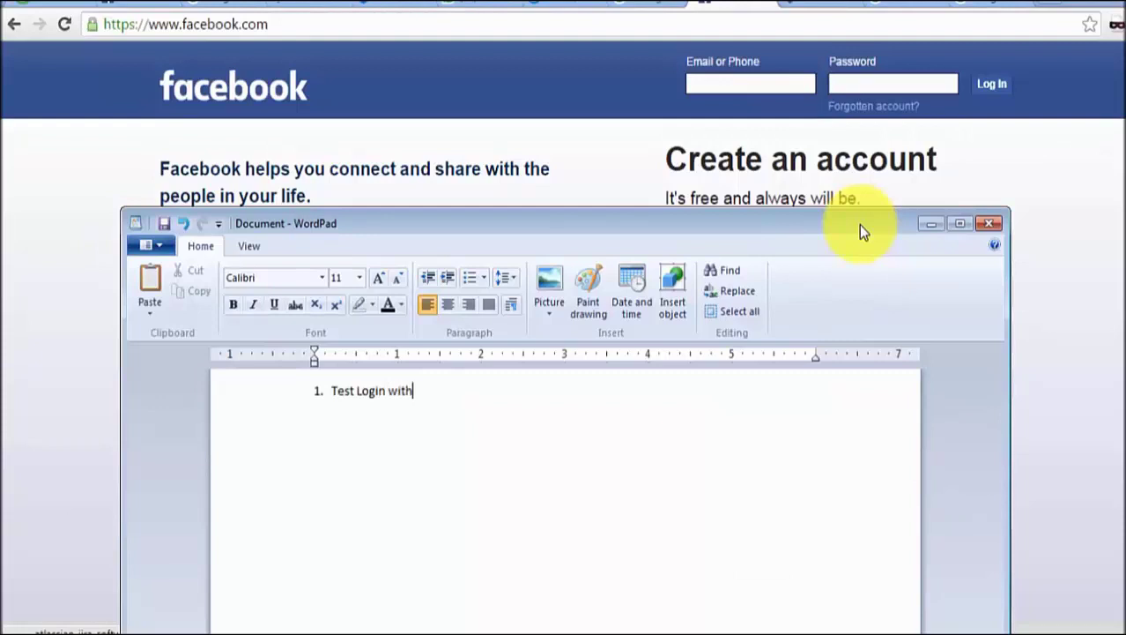
pyautogui.write(' correct username and ')
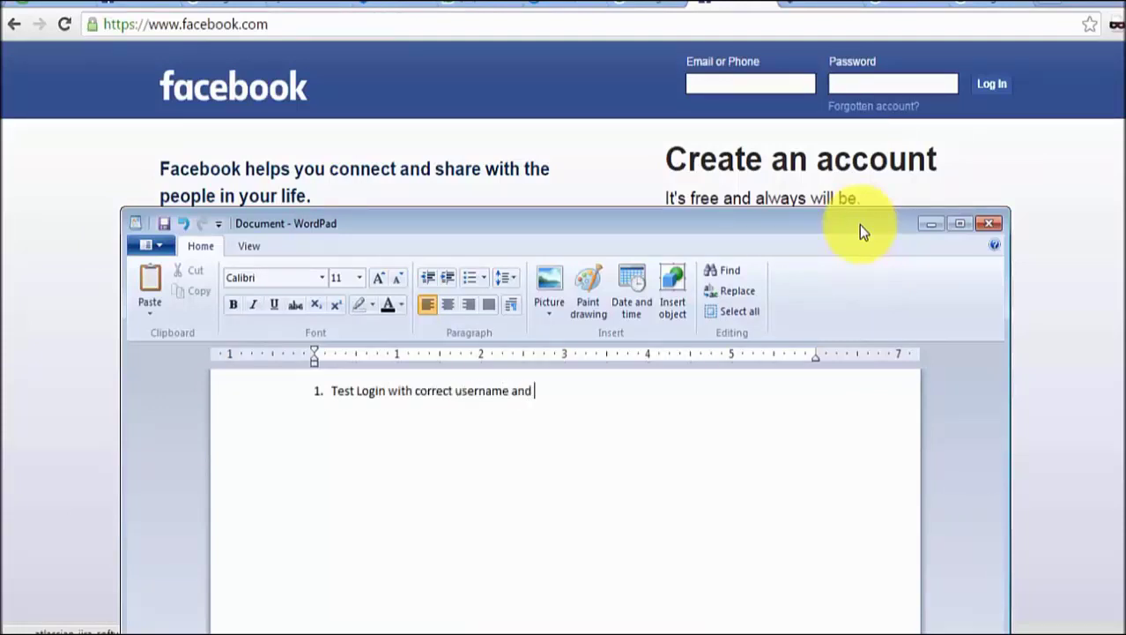
pyautogui.write('password')
# - Add items 2 and 3: correct username/incorrect password, and incorrect username/correct password
pyautogui.press('Return')
pyautogui.write('2')
pyautogui.write('. ')
pyautogui.write('Test Login ')
pyautogui.write('with co')
pyautogui.write('rrect usera')
pyautogui.press('BackSpace')
pyautogui.write('name but incorrect password')
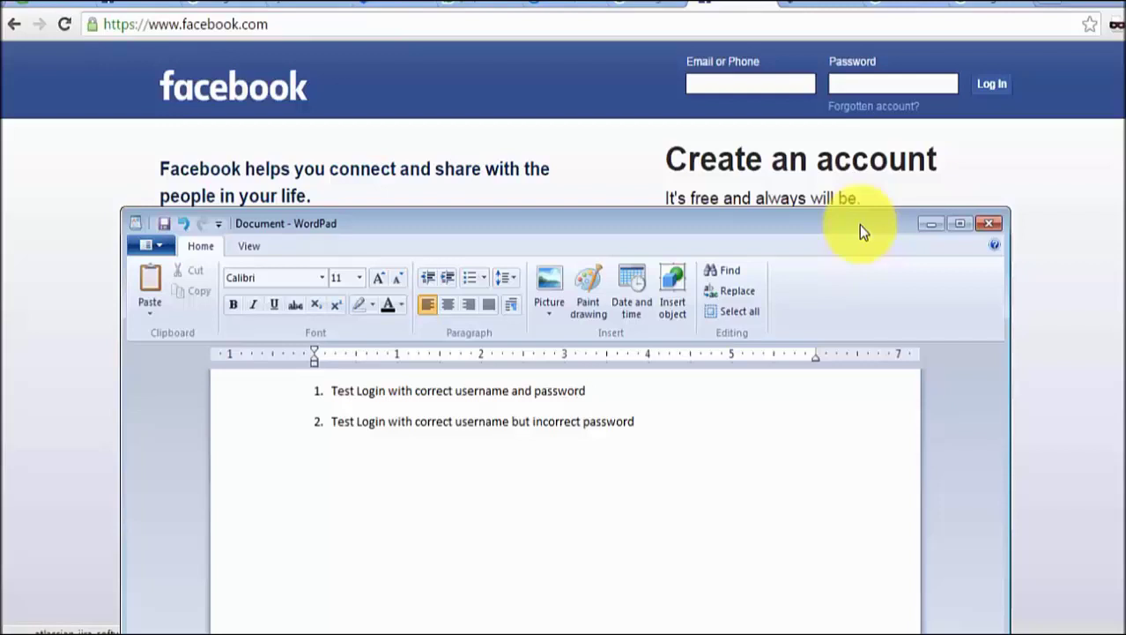
pyautogui.press('Return')
pyautogui.press('Return')
pyautogui.write('3. ')
pyautogui.write('Test ')
pyautogui.write('Login wit')
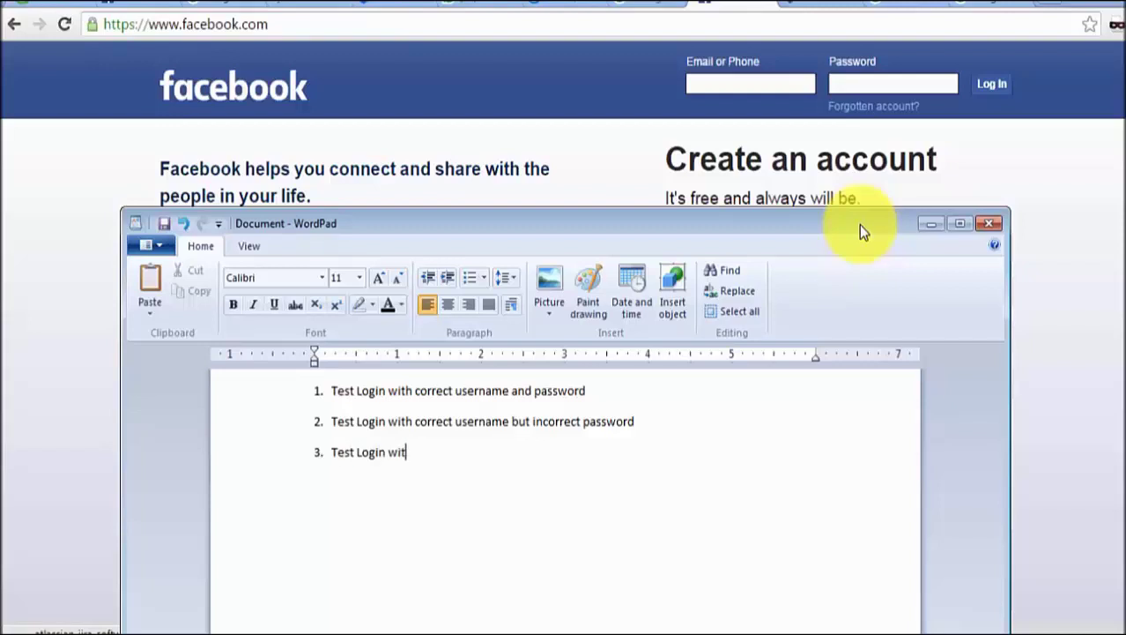
pyautogui.write('h incorrect user')
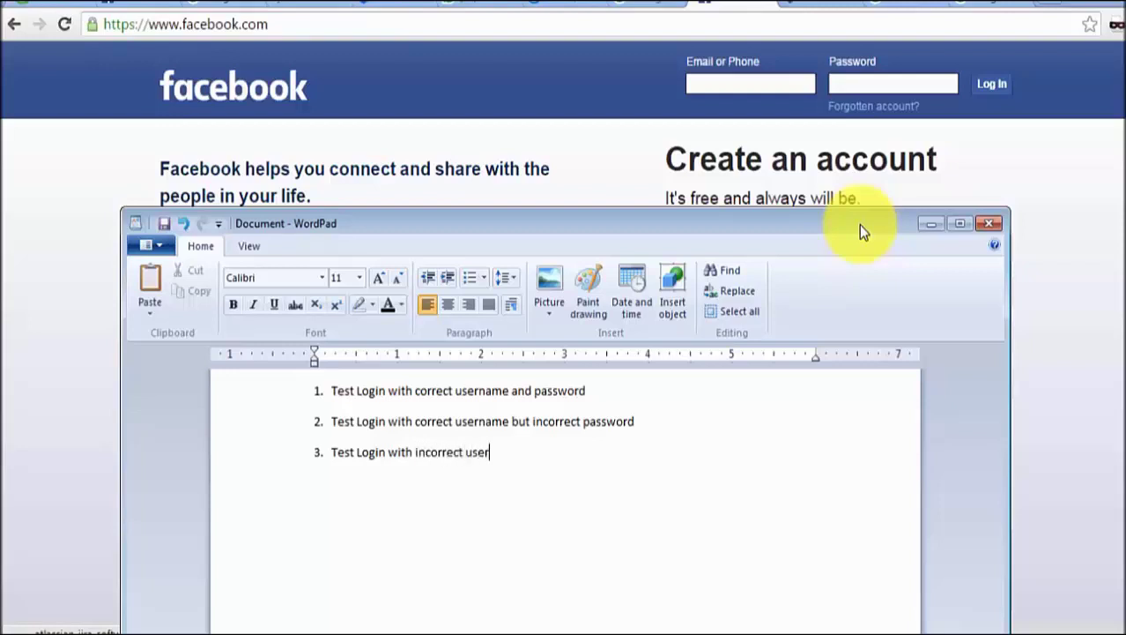
pyautogui.write('name and correct pass')
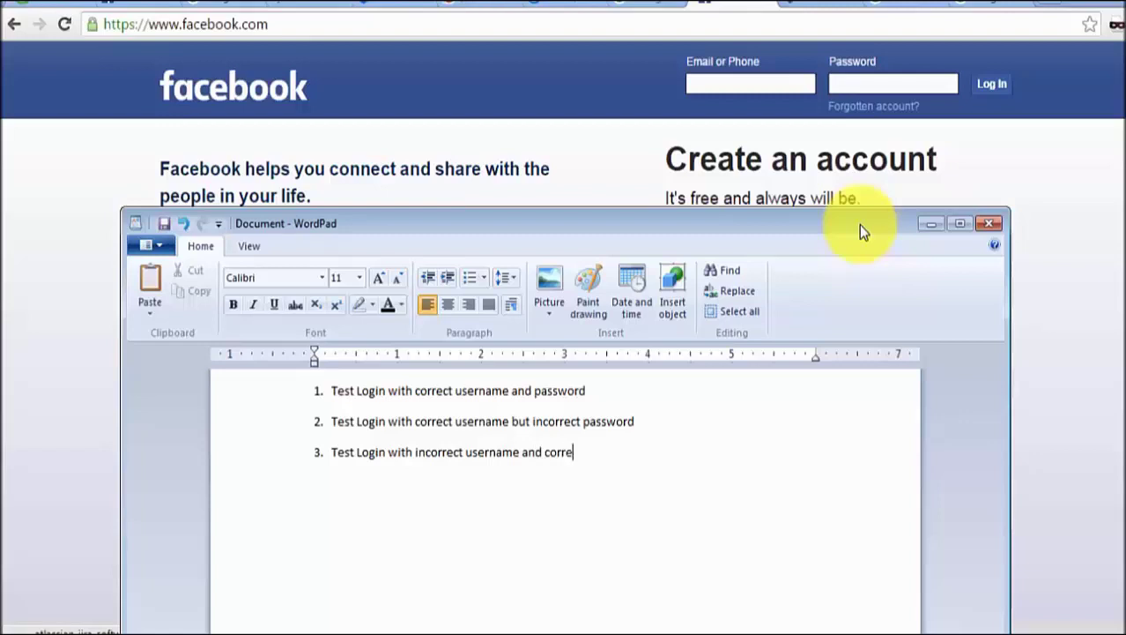
pyautogui.write('rd')
# - Add item 4 'Test Login with username in caps and password is correct'
pyautogui.press('Return')
pyautogui.write('4.')
pyautogui.press('Tab')
pyautogui.write('Te')
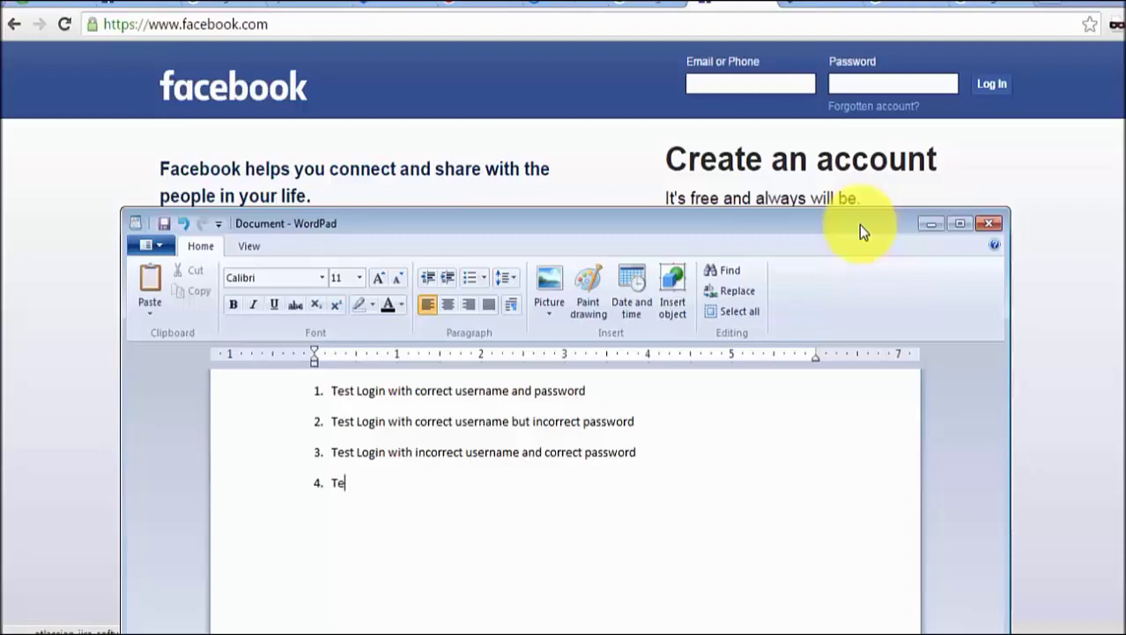
pyautogui.write('st Login with username in s')
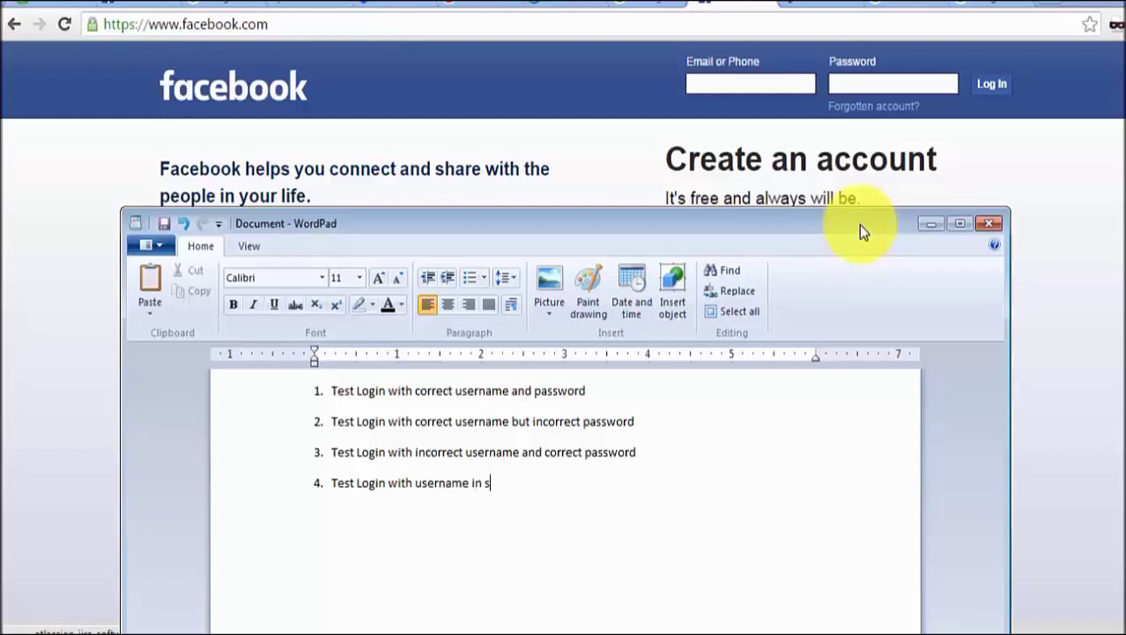
pyautogui.press('BackSpace')
pyautogui.write('caps and password is correct')
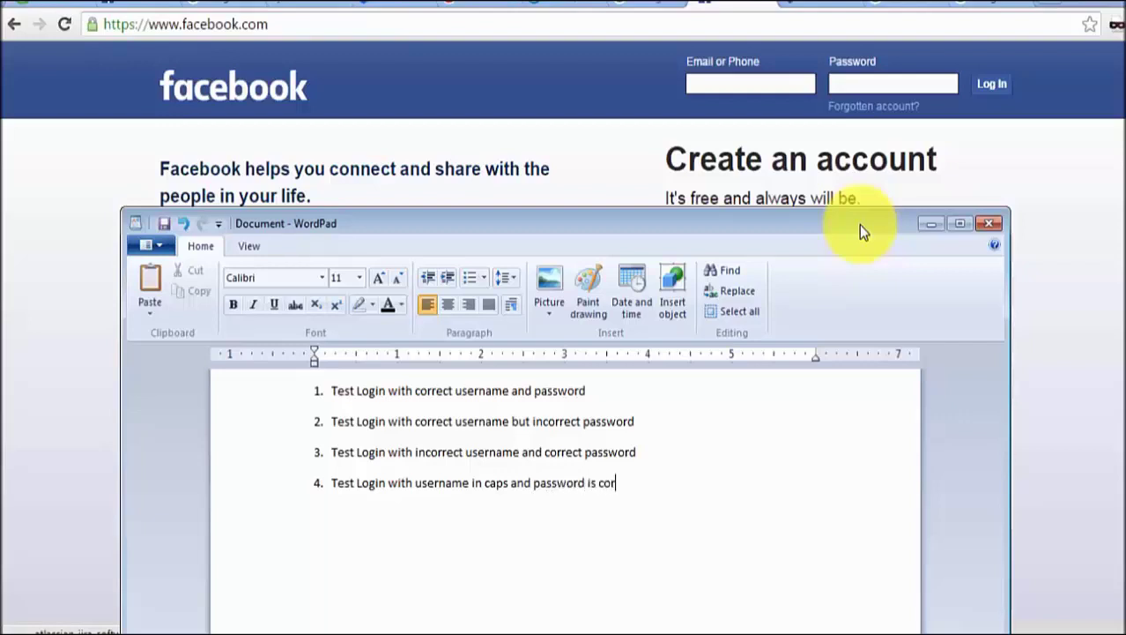
# - Add item 5 'Test Login with username and password(In Caps)', then select items 1 to 4
pyautogui.press('Return')
pyautogui.write('Test Login with m')
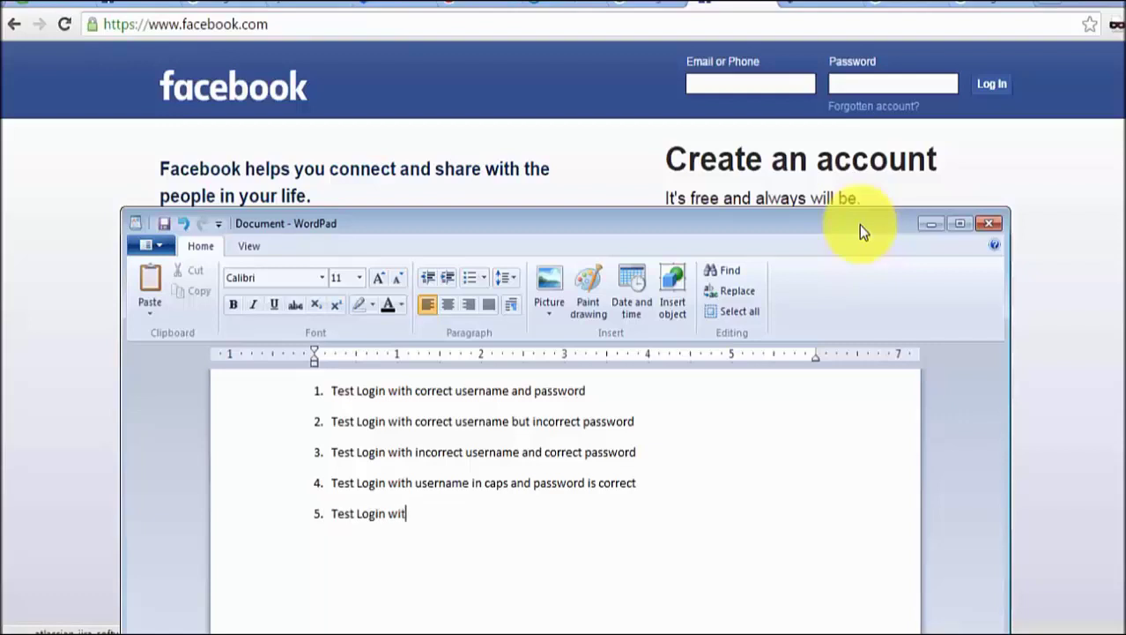
pyautogui.press('BackSpace')
pyautogui.write('username and password')
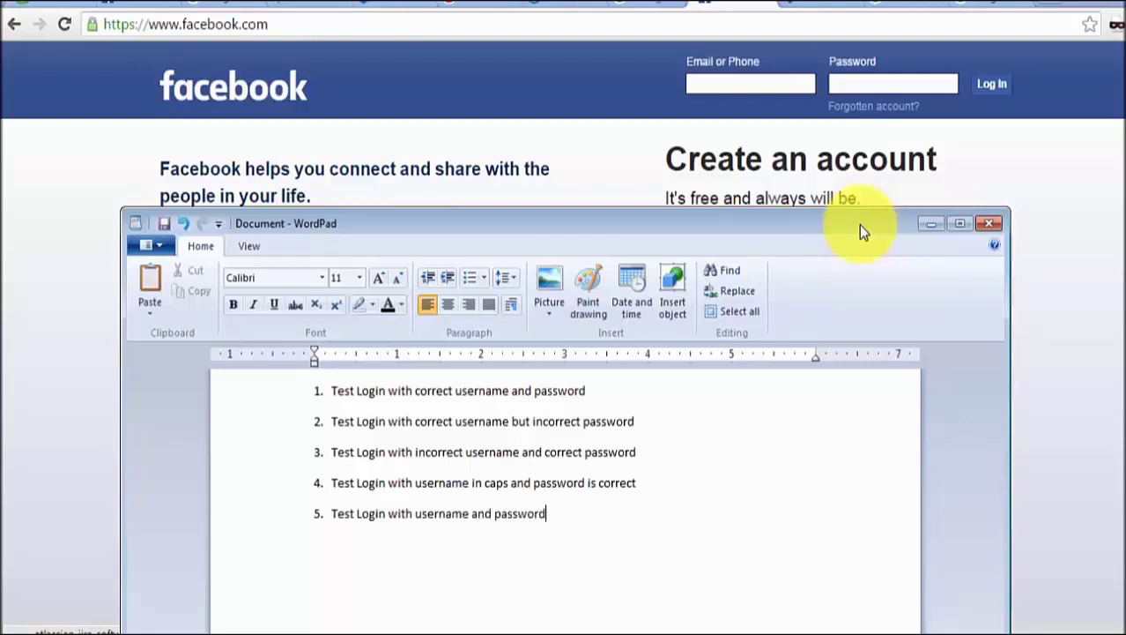
pyautogui.press('BackSpace')
pyautogui.write('d(In Caps)')
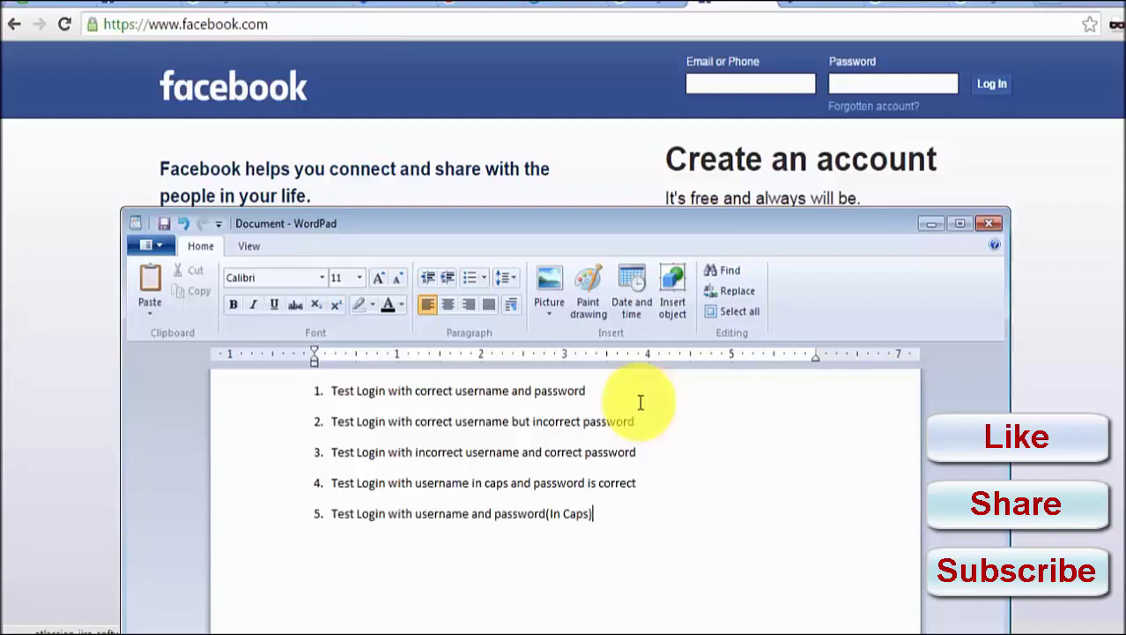
pyautogui.moveTo(491, 389); pyautogui.dragTo(581, 506)
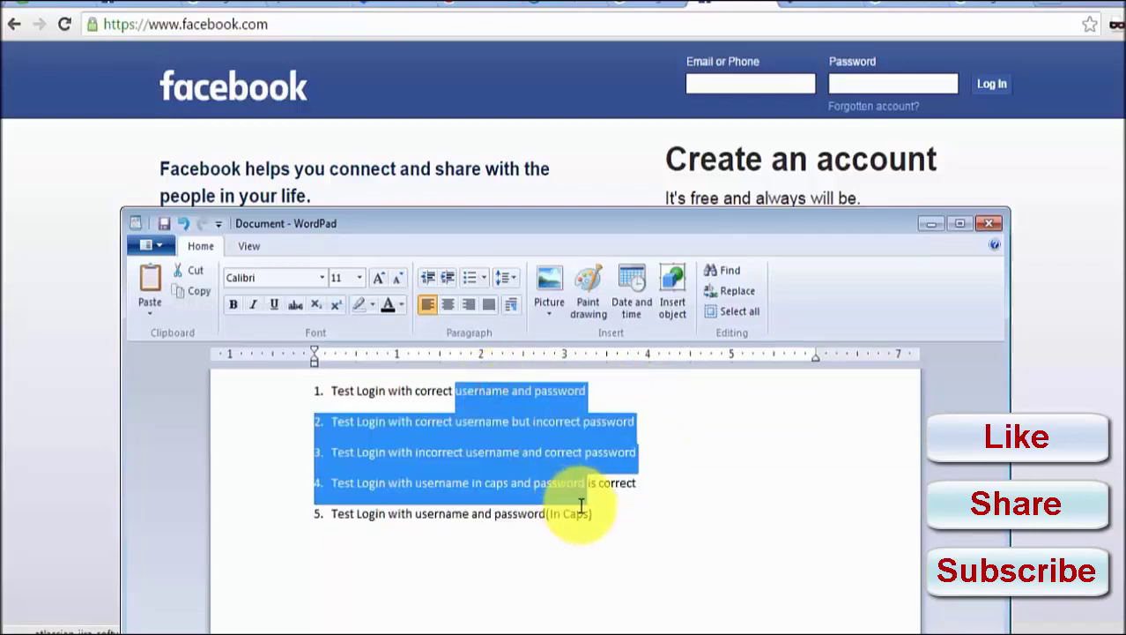